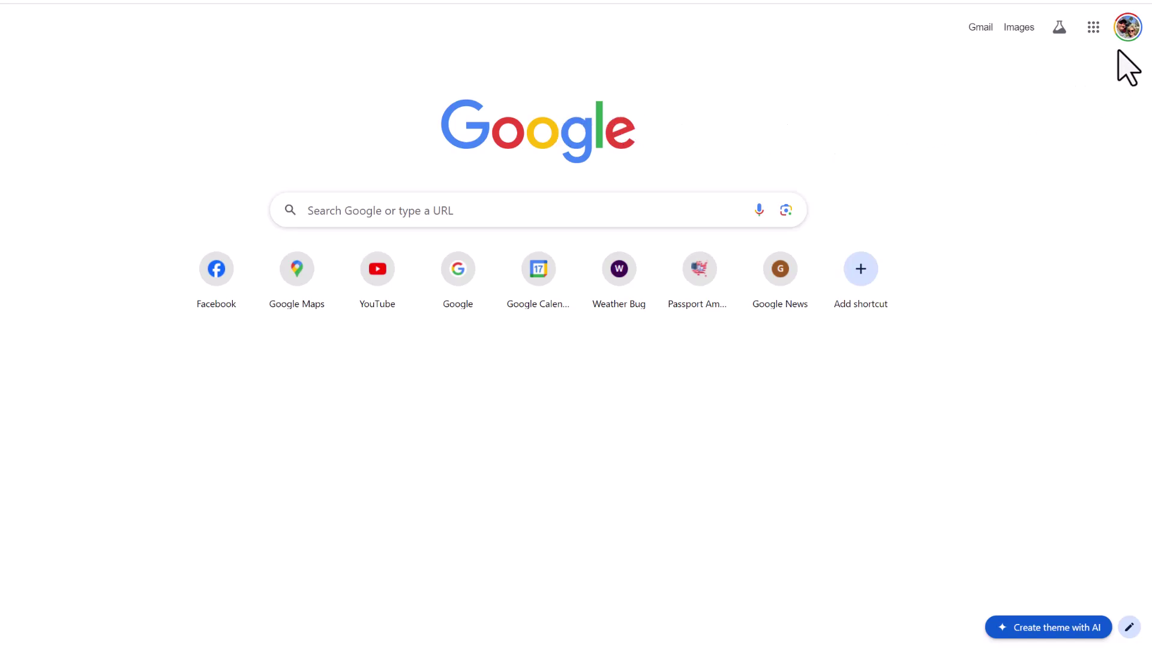
Step: Enter 'mymaps.google' in Chrome's search box and open the My Maps site at mymaps.google.com
{"action": "left_click", "coordinate": [375, 211]}
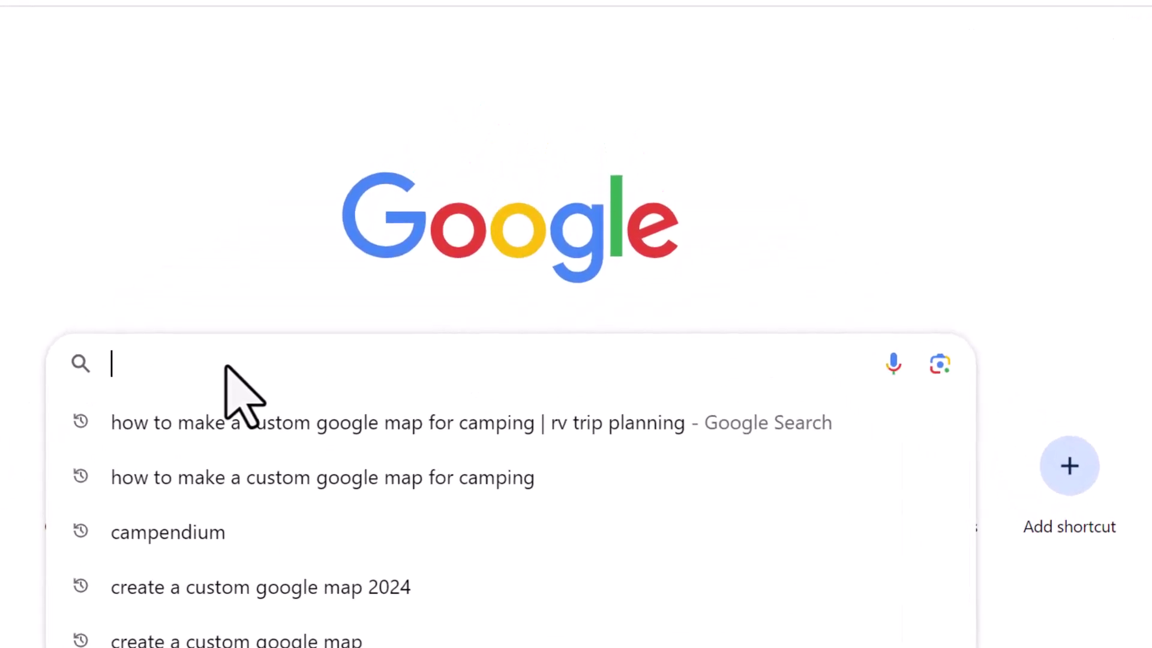
{"action": "type", "text": "mymaps.googl"}
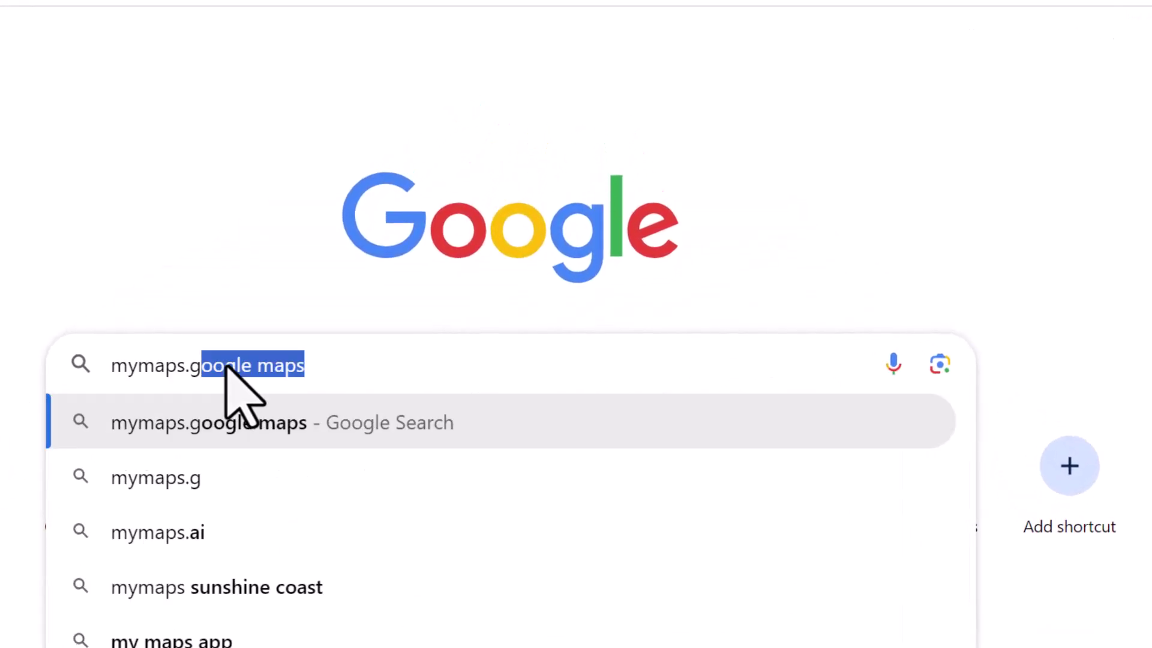
{"action": "type", "text": "e"}
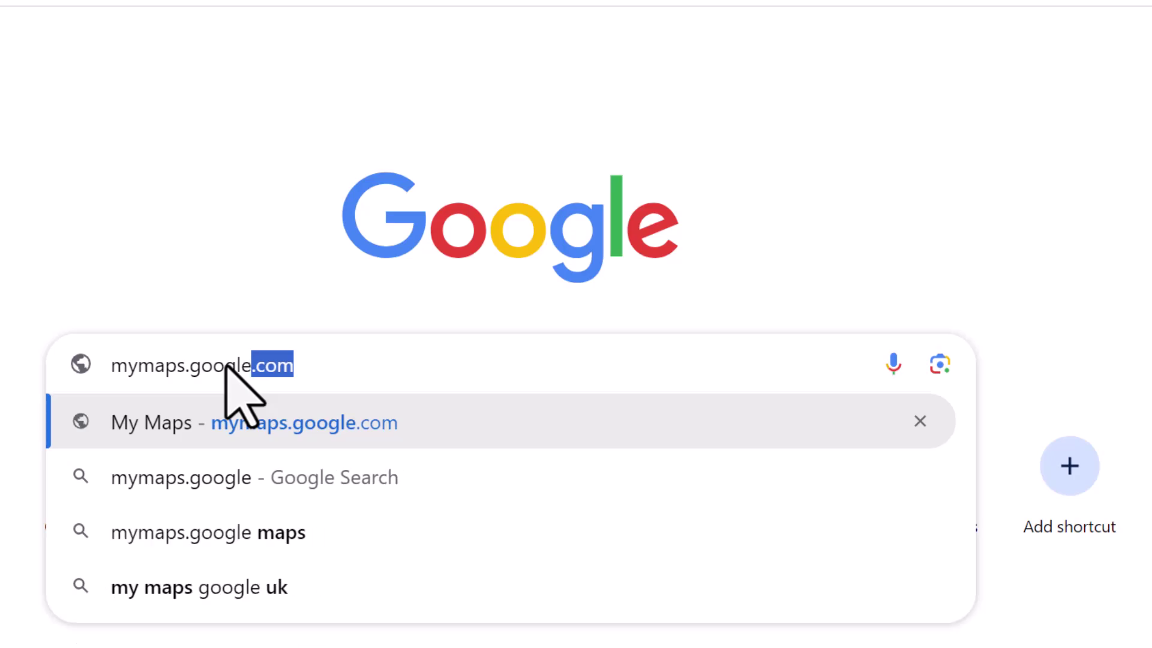
{"action": "left_click", "coordinate": [290, 423]}
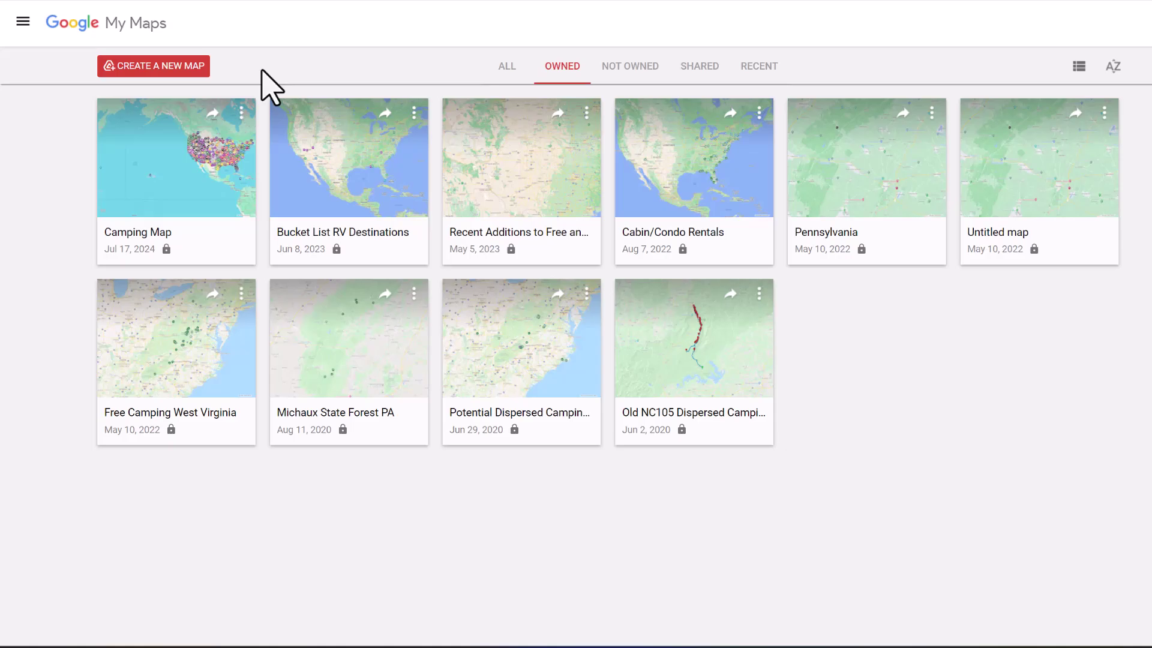
Step: Create a new blank map and confirm the Drive notice
{"action": "left_click", "coordinate": [162, 67]}
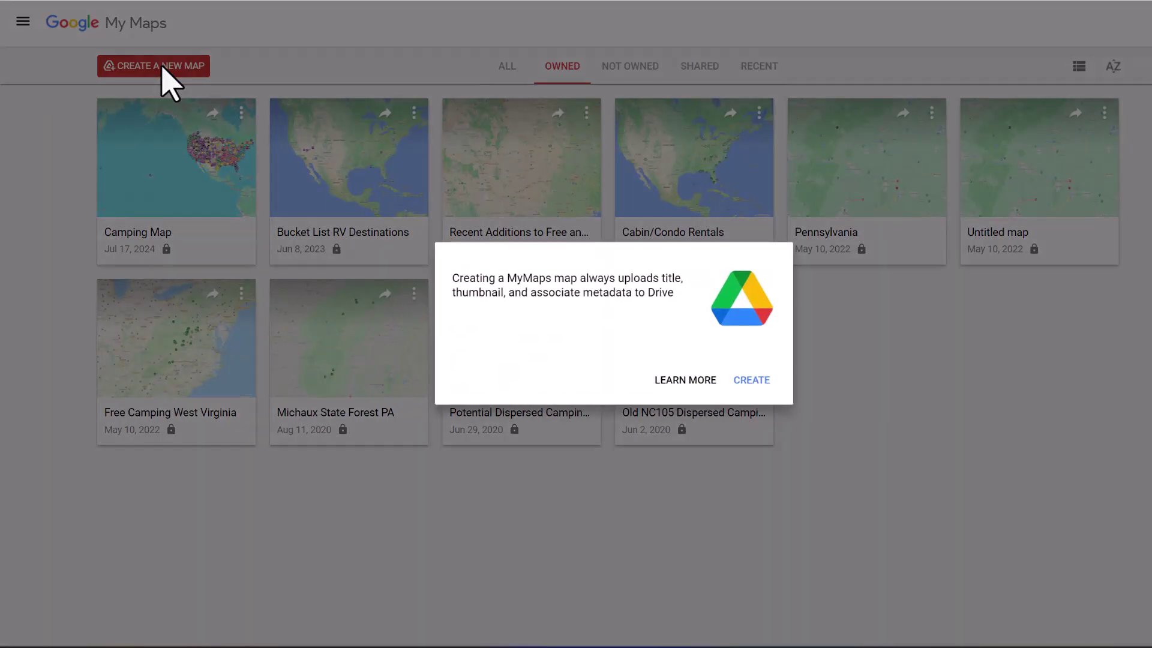
{"action": "left_click", "coordinate": [750, 380]}
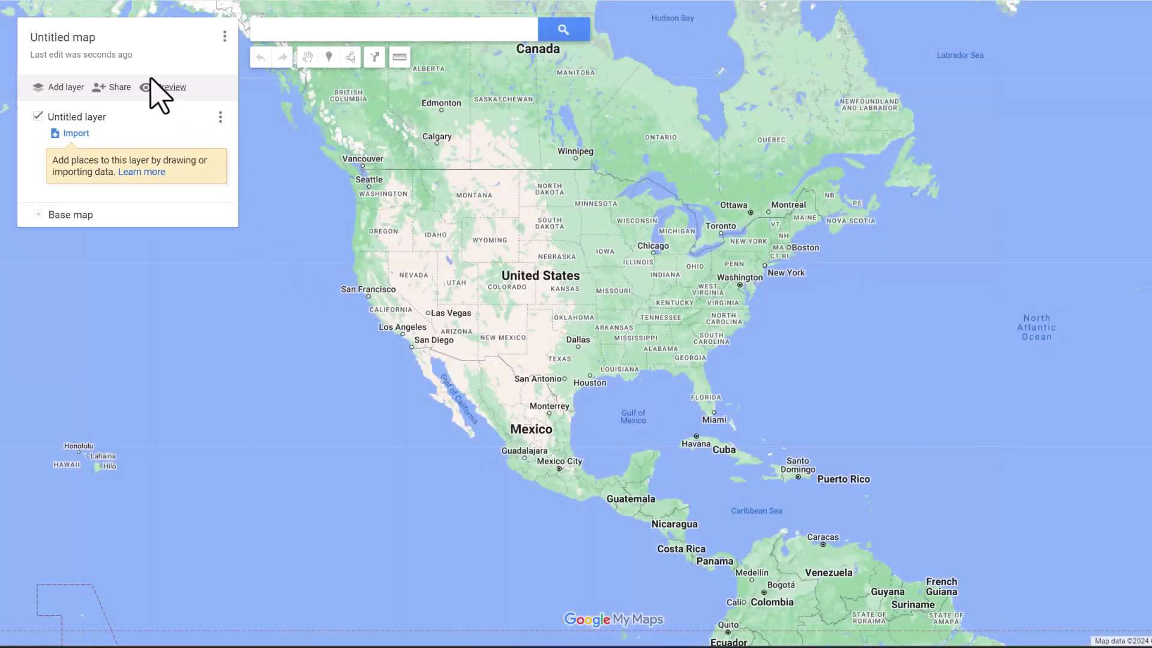
Step: Save the title 'Master Camping Map' and description 'Free and affordable RV camping in the USA'
{"action": "left_click", "coordinate": [60, 38]}
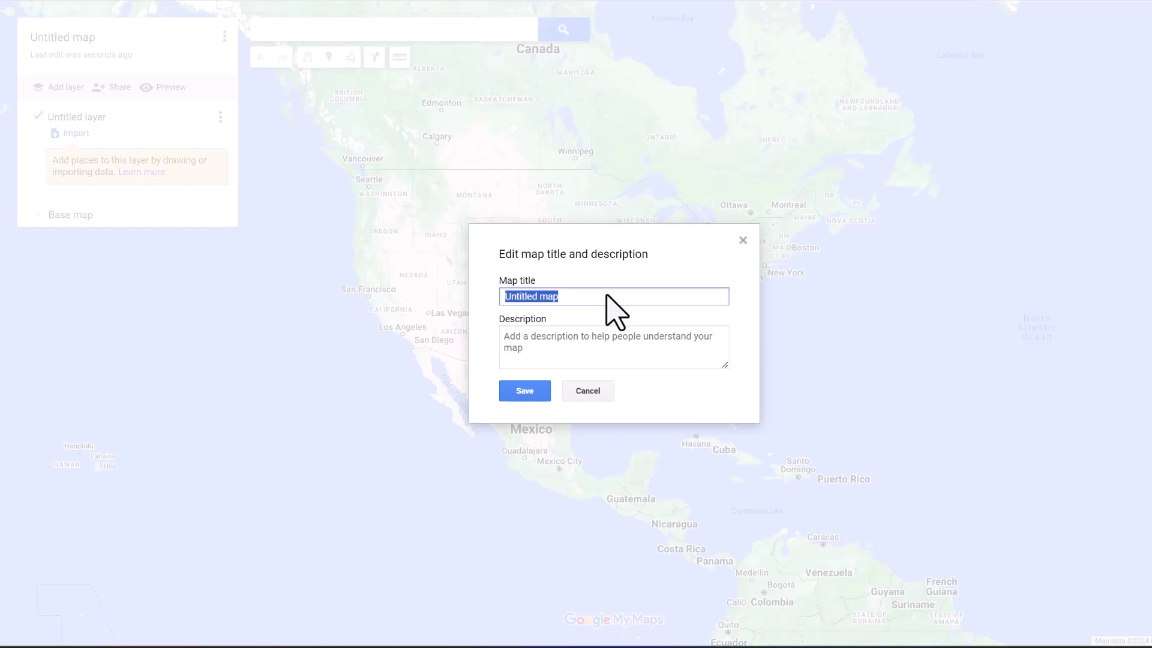
{"action": "type", "text": "Master Camping Map"}
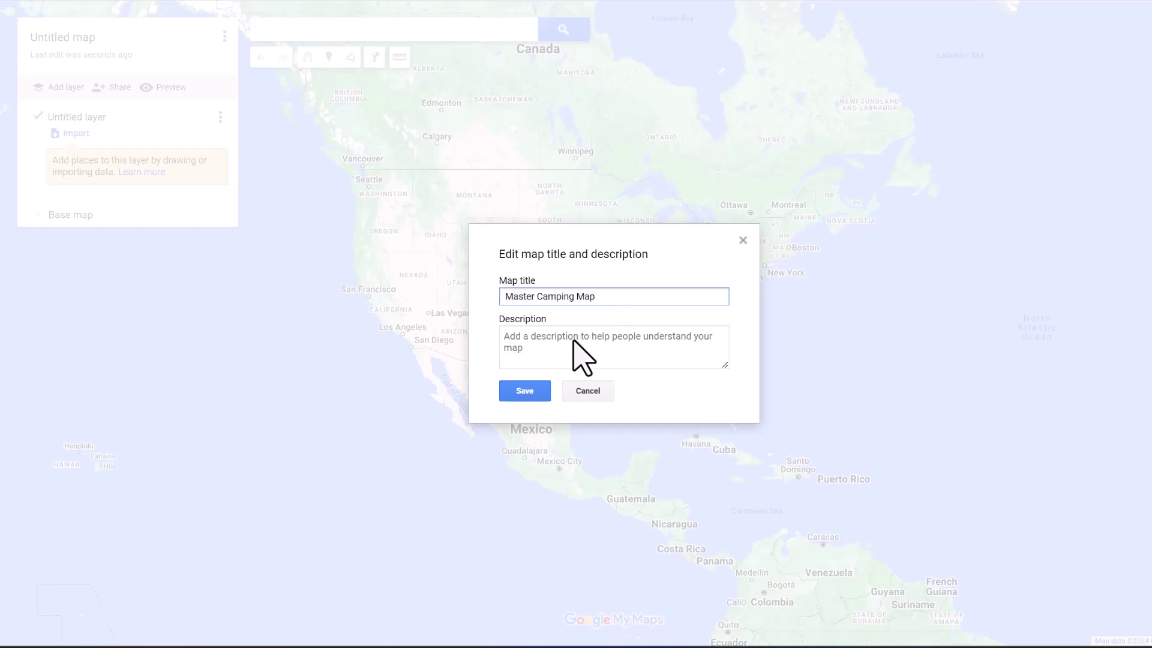
{"action": "left_click", "coordinate": [574, 340]}
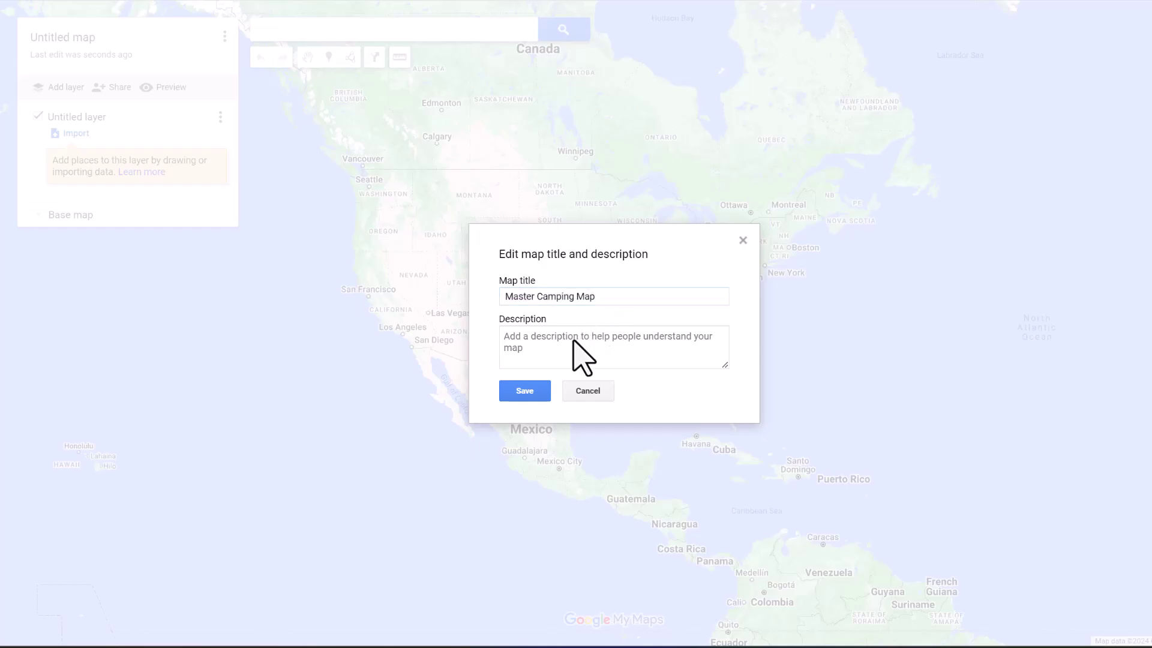
{"action": "type", "text": "Free and affordable RV camping in the USA."}
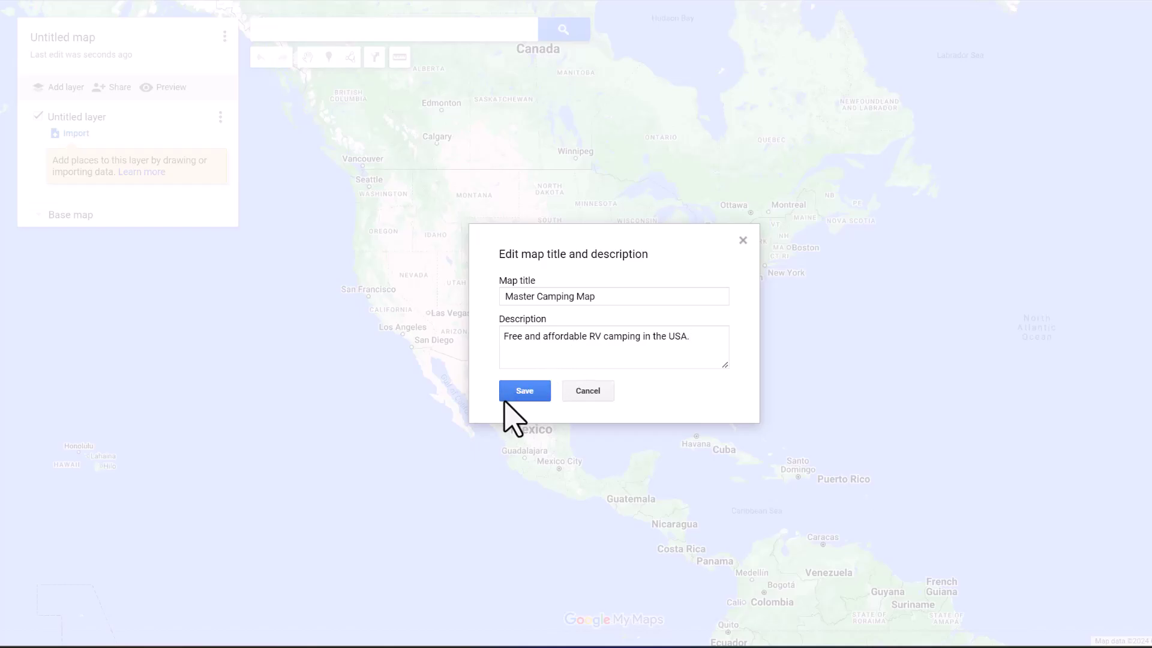
{"action": "left_click", "coordinate": [507, 394]}
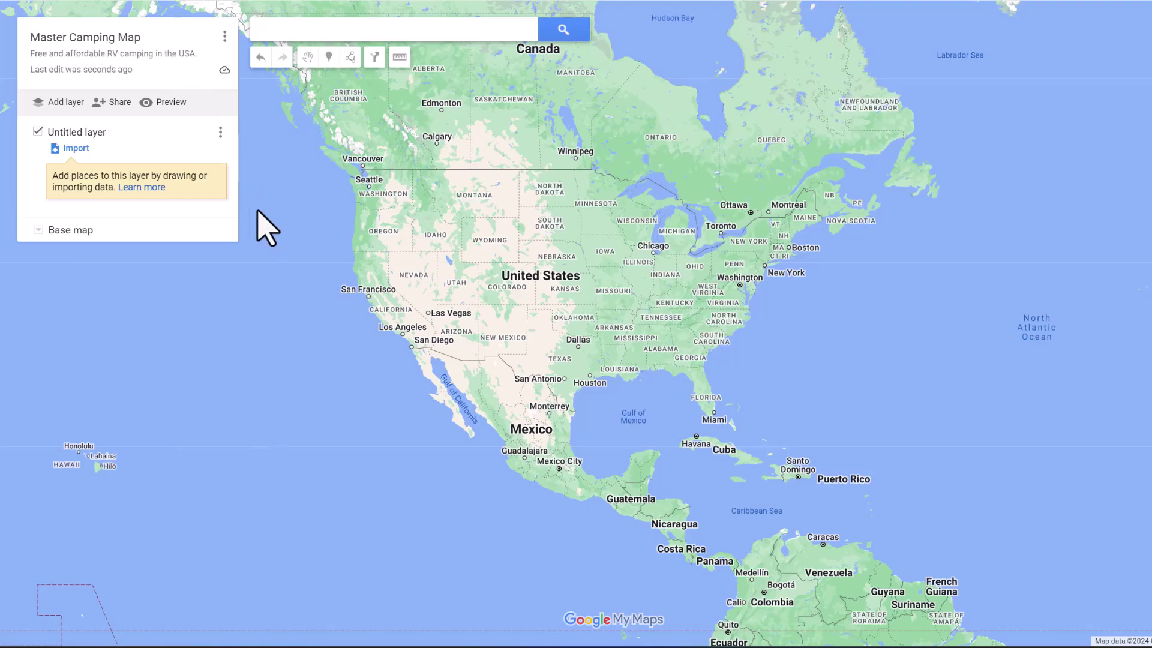
Step: Rename 'Untitled layer' to 'Free Camping'
{"action": "left_click", "coordinate": [91, 132]}
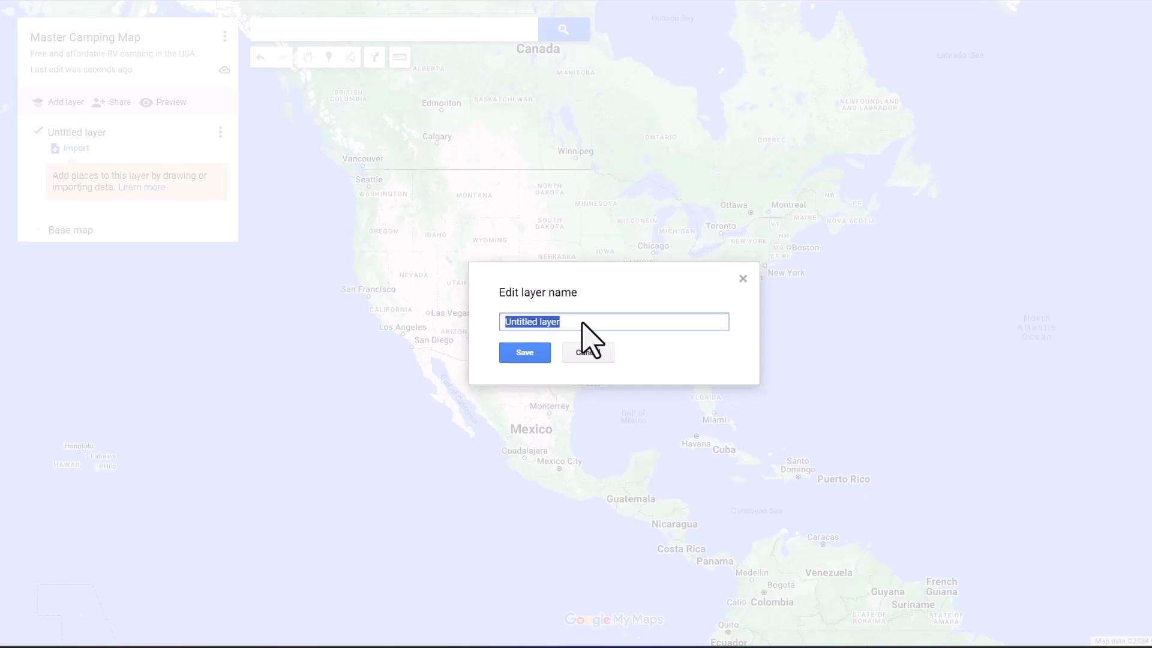
{"action": "type", "text": "Free Camping"}
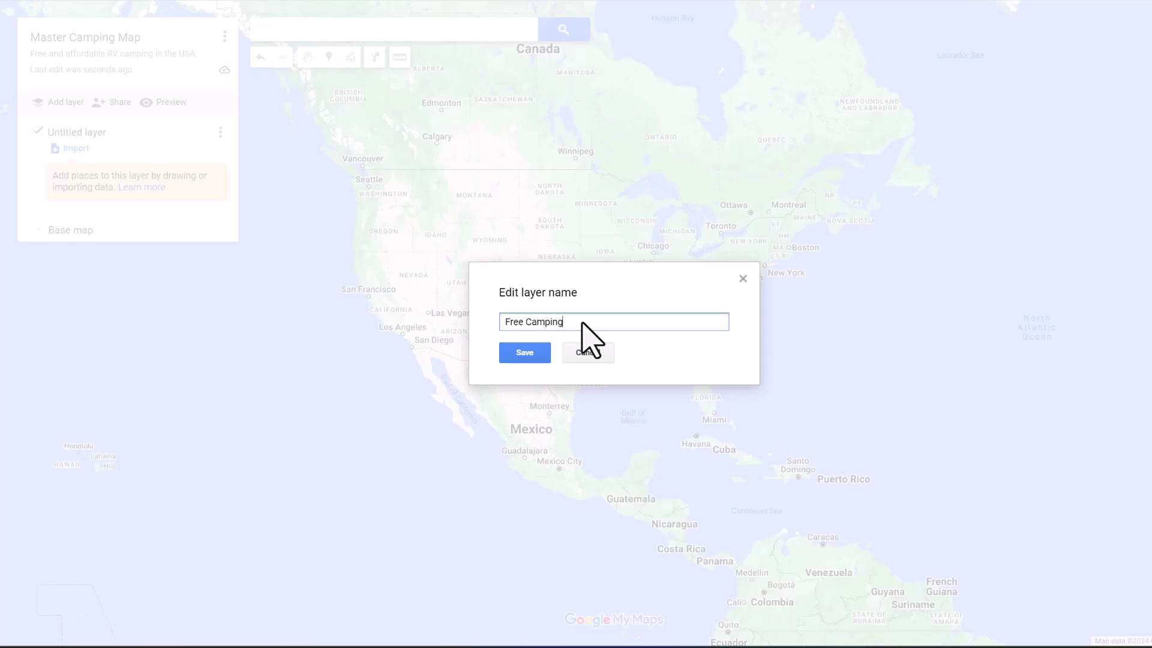
{"action": "left_click", "coordinate": [525, 354]}
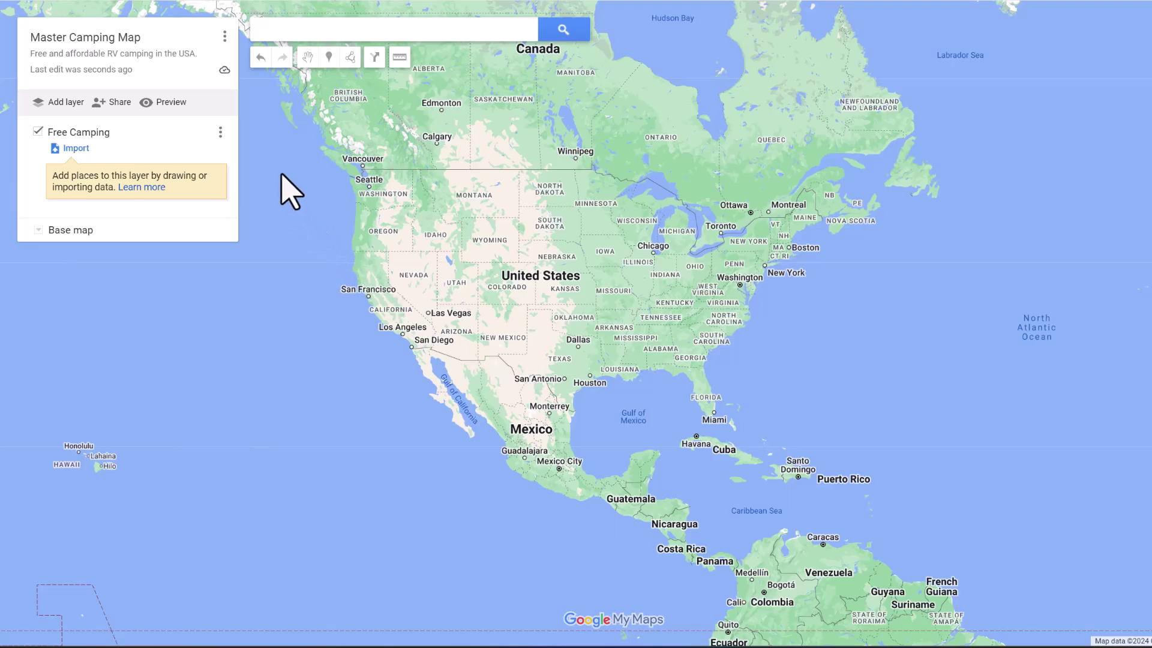
Step: Add a new layer and name it 'USACE Campgrounds'
{"action": "left_click", "coordinate": [53, 100]}
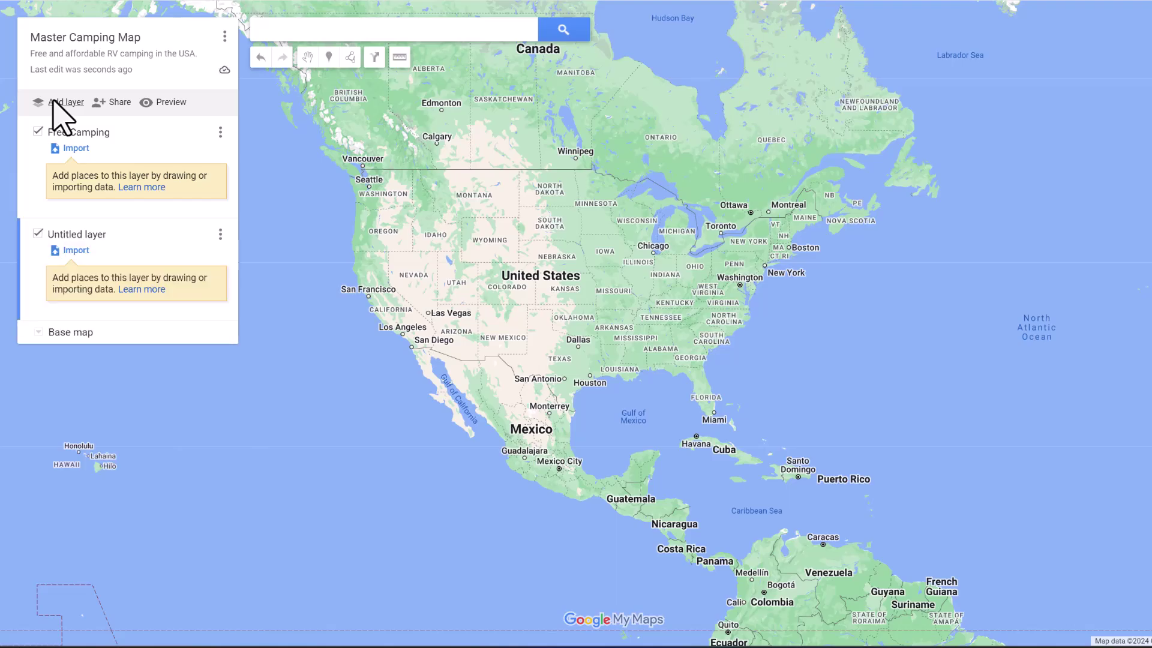
{"action": "left_click", "coordinate": [96, 235]}
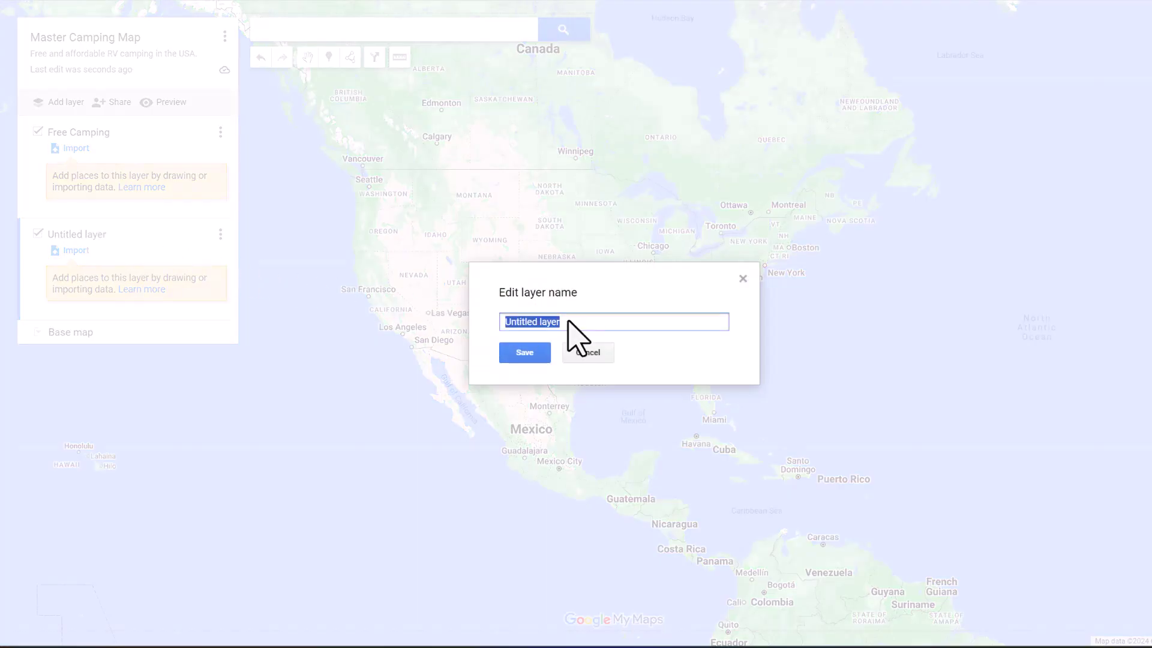
{"action": "type", "text": "USACE Campgrounds"}
{"action": "left_click", "coordinate": [523, 354]}
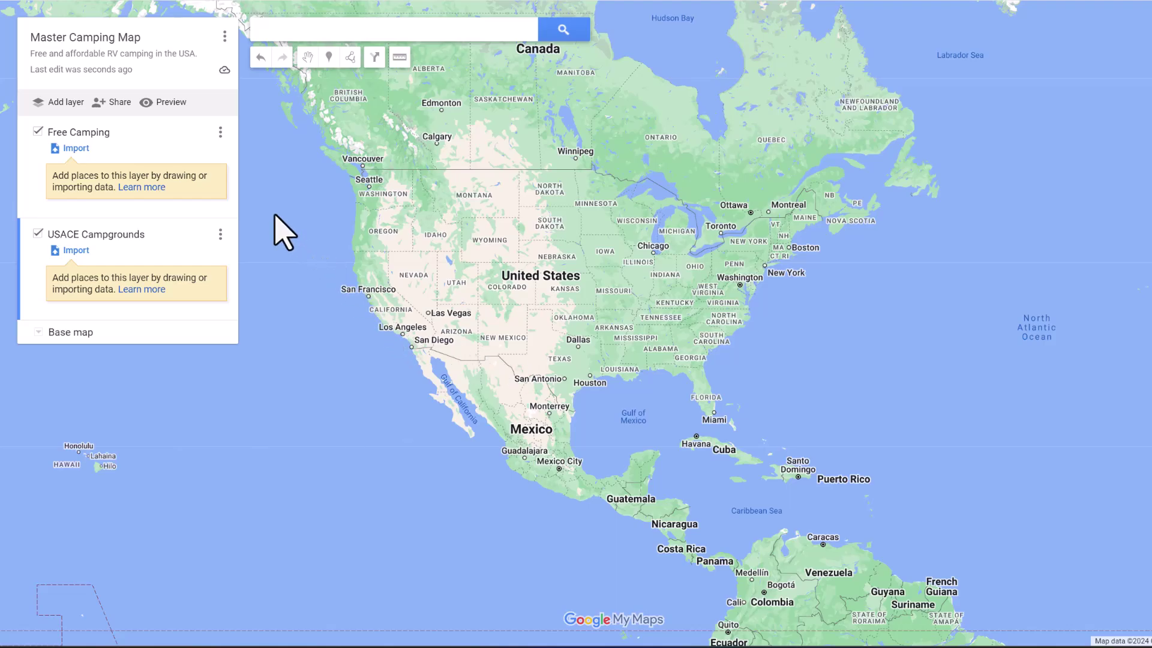
Step: Add a third layer 'Passport America Campgrounds', then select Free Camping as the active layer
{"action": "left_click", "coordinate": [63, 102]}
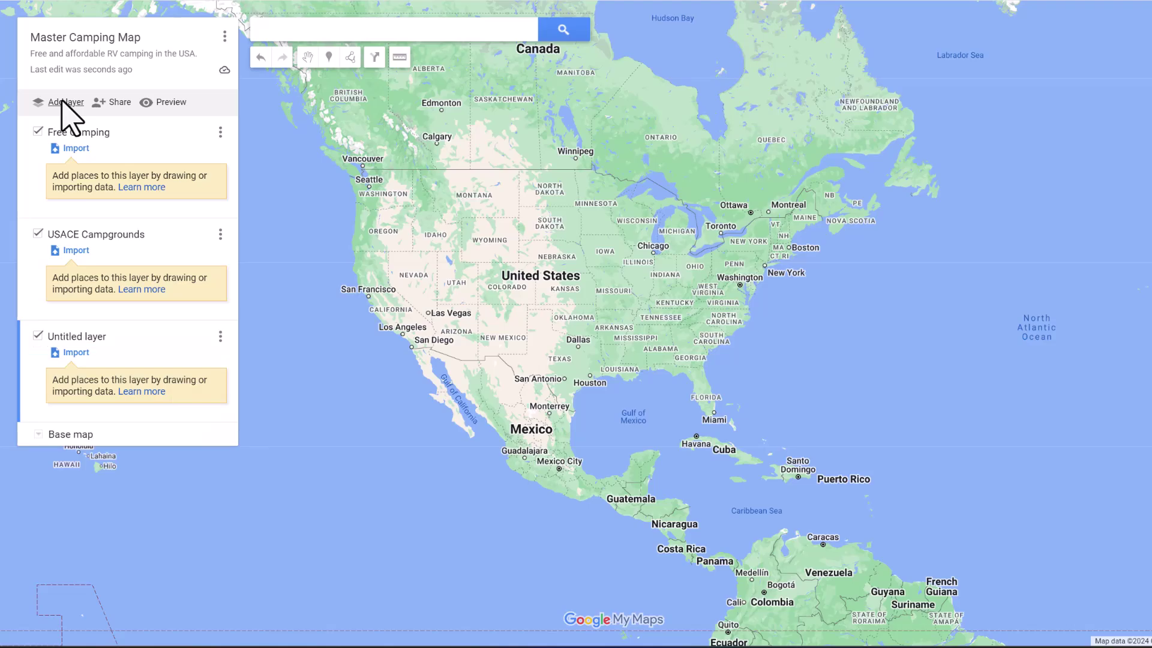
{"action": "left_click", "coordinate": [93, 335]}
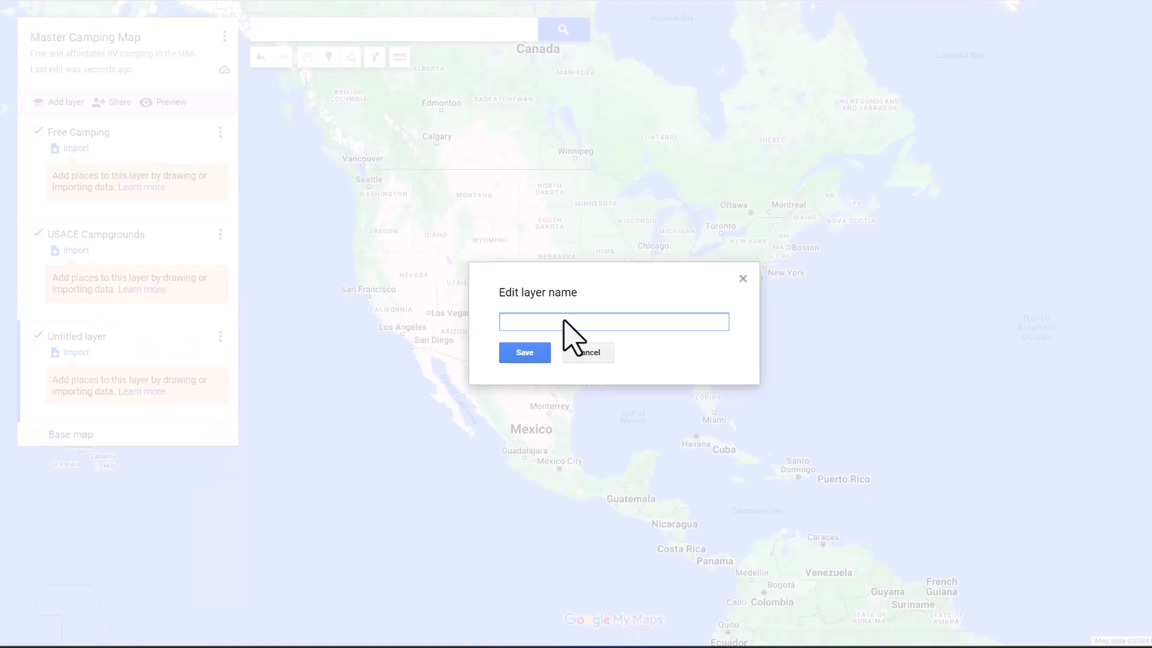
{"action": "type", "text": "Passport America Campgrounds"}
{"action": "left_click", "coordinate": [518, 353]}
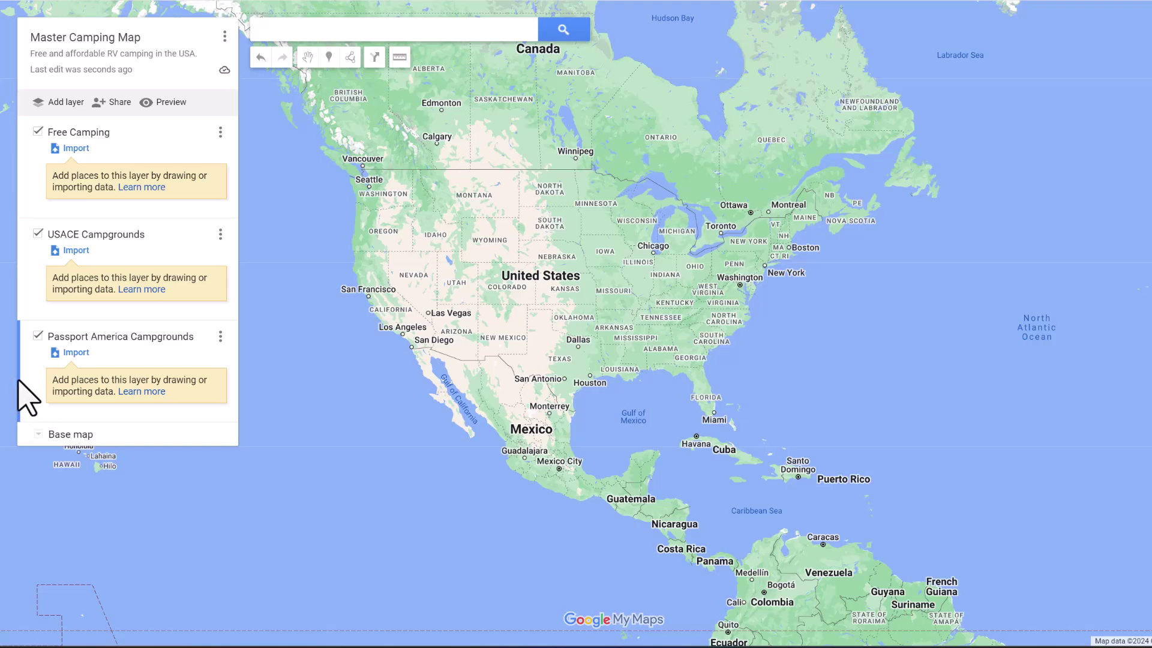
{"action": "left_click", "coordinate": [33, 263]}
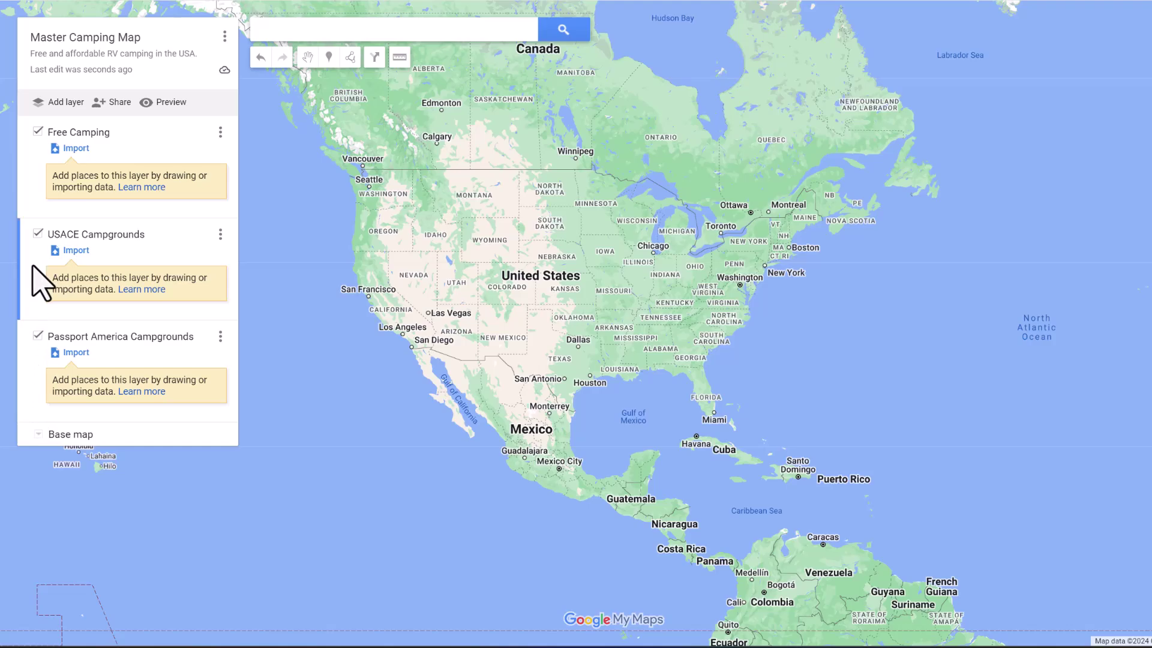
{"action": "left_click", "coordinate": [26, 168]}
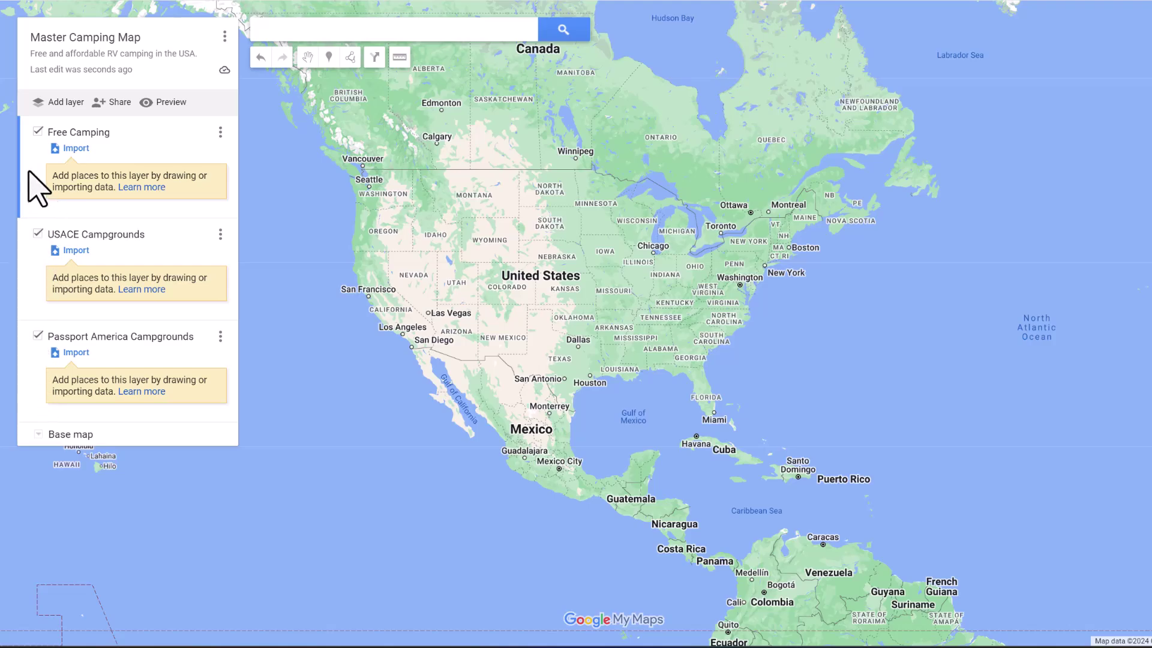
Step: Search 'Wilderness Landing' and add Wilderness Landing Park, Baker, FL to the Free Camping layer
{"action": "left_click", "coordinate": [376, 28]}
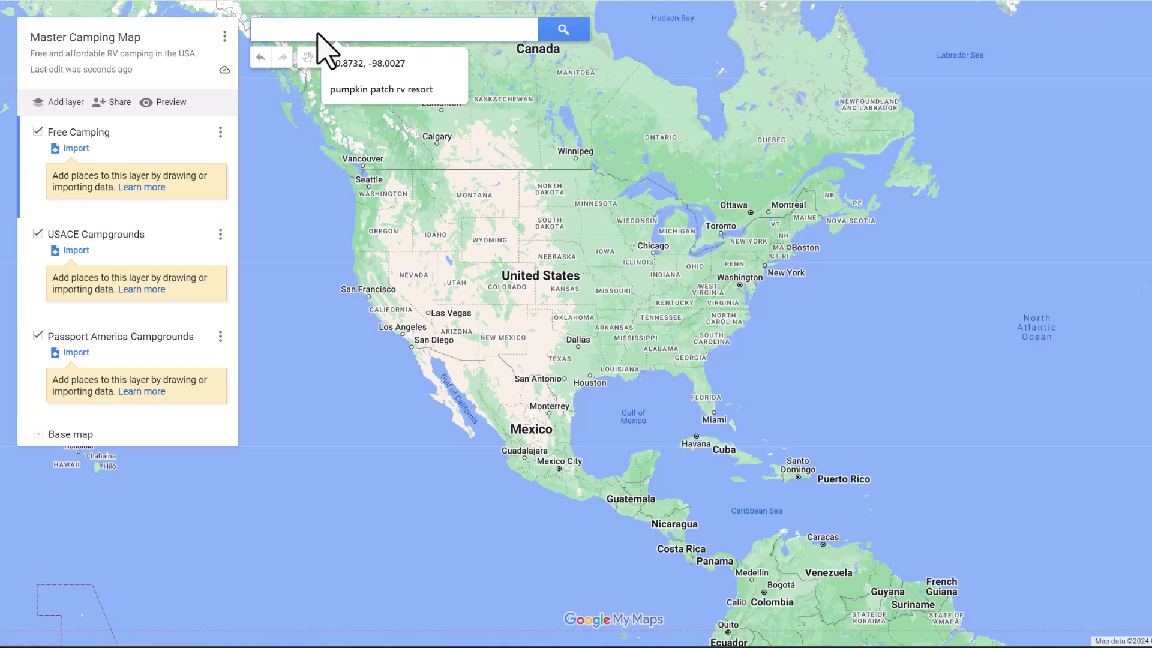
{"action": "type", "text": "Wilderness"}
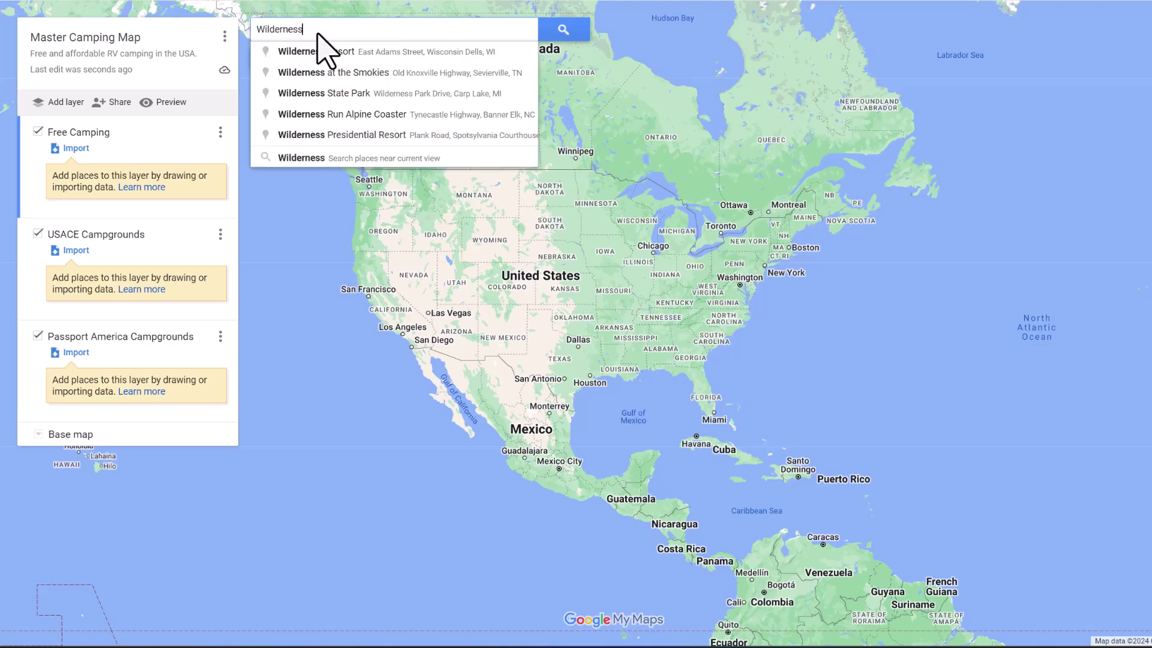
{"action": "type", "text": " La"}
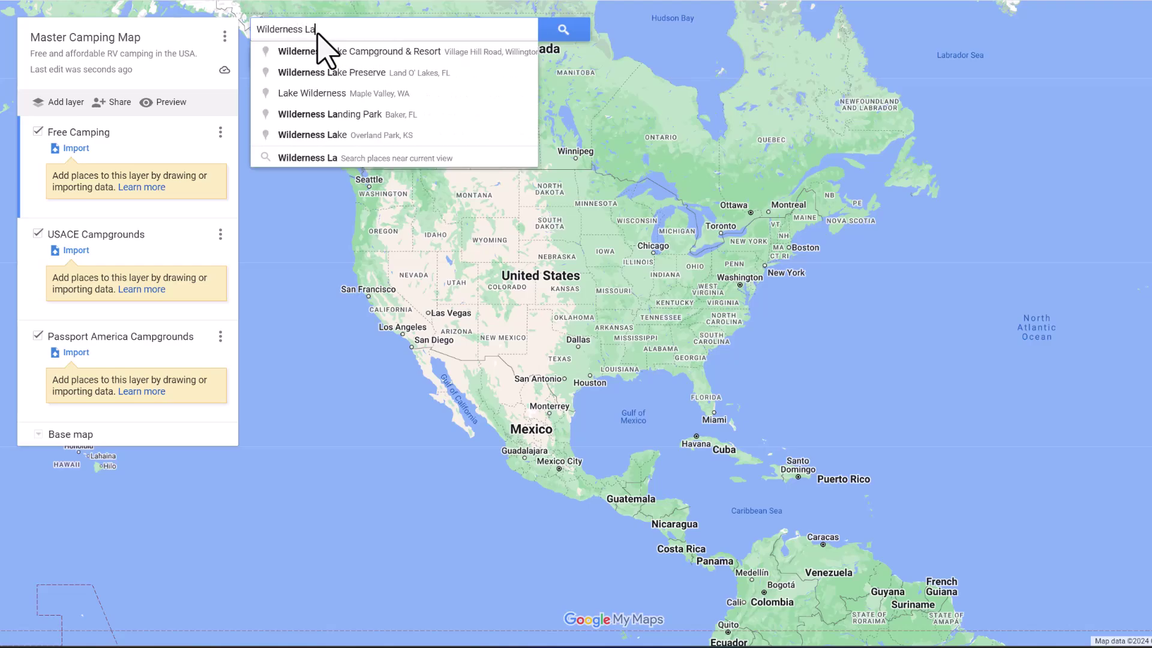
{"action": "type", "text": "nding"}
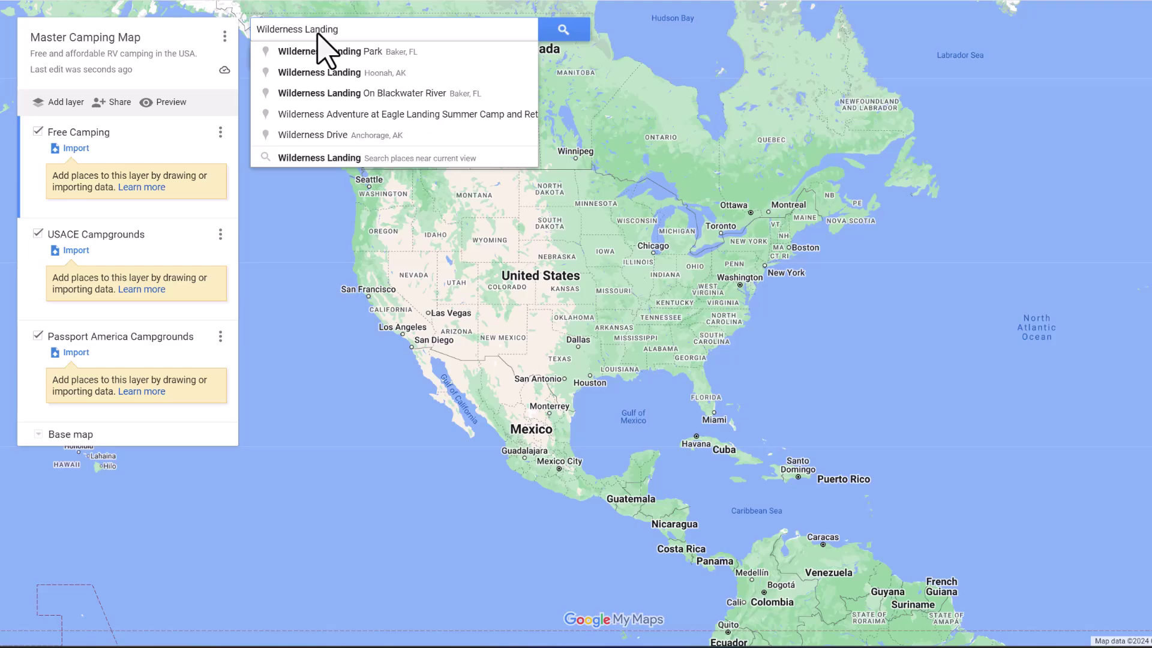
{"action": "left_click", "coordinate": [390, 54]}
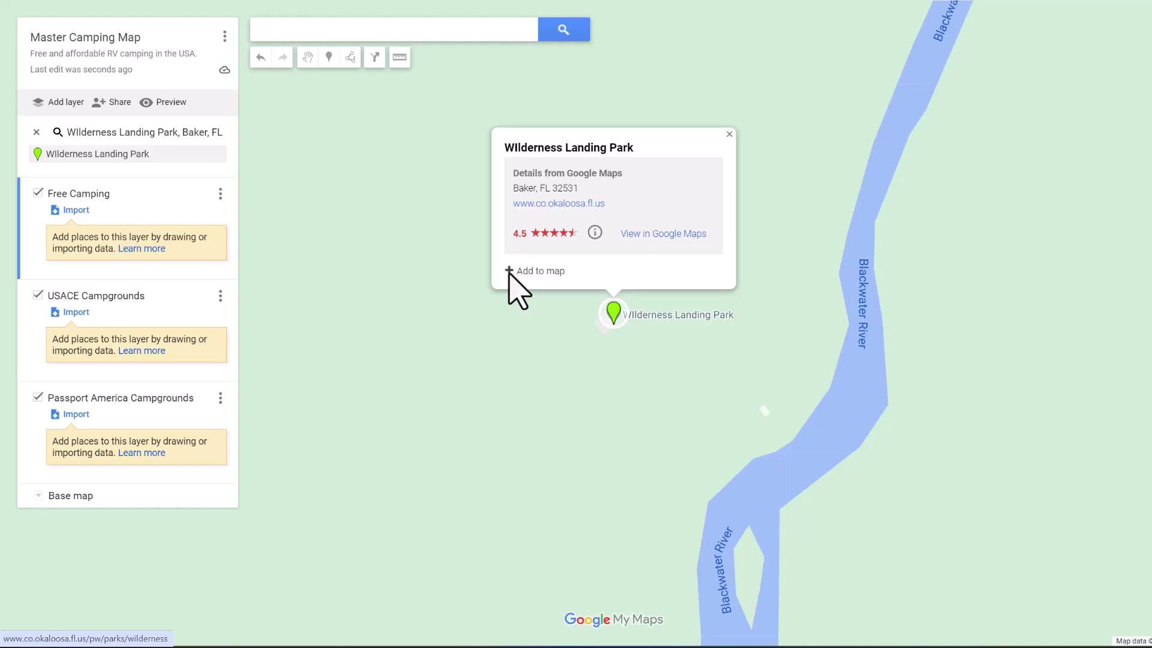
{"action": "left_click", "coordinate": [510, 272]}
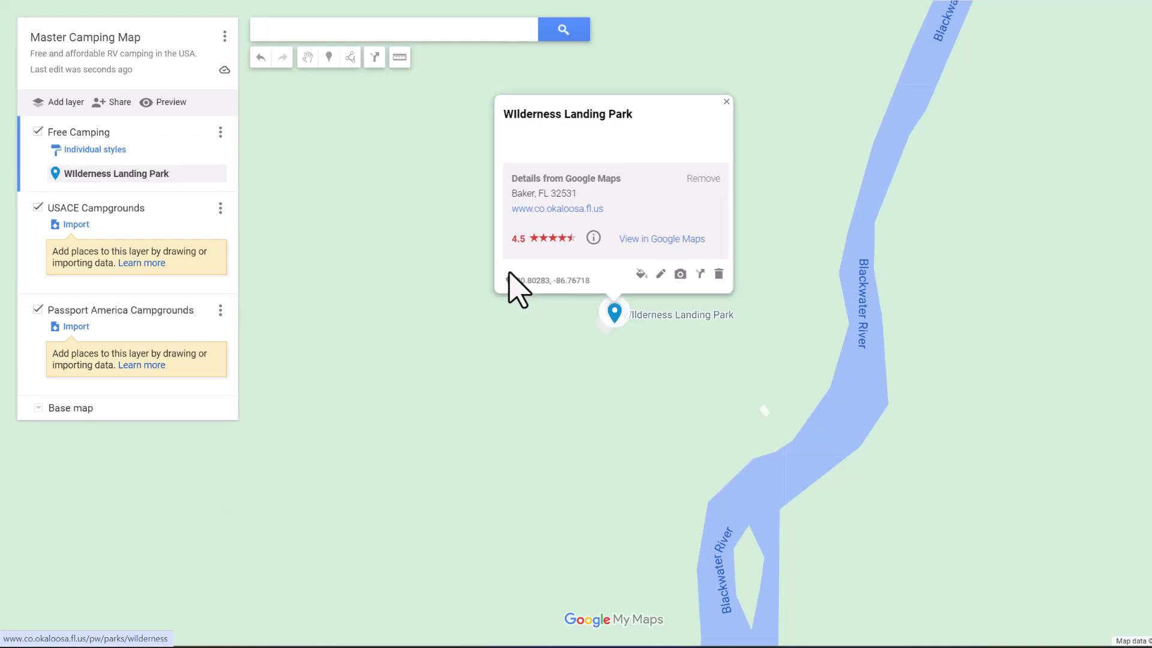
Step: Color the Wilderness Landing Park marker black and set it to the RV icon from the icon library
{"action": "left_click", "coordinate": [640, 274]}
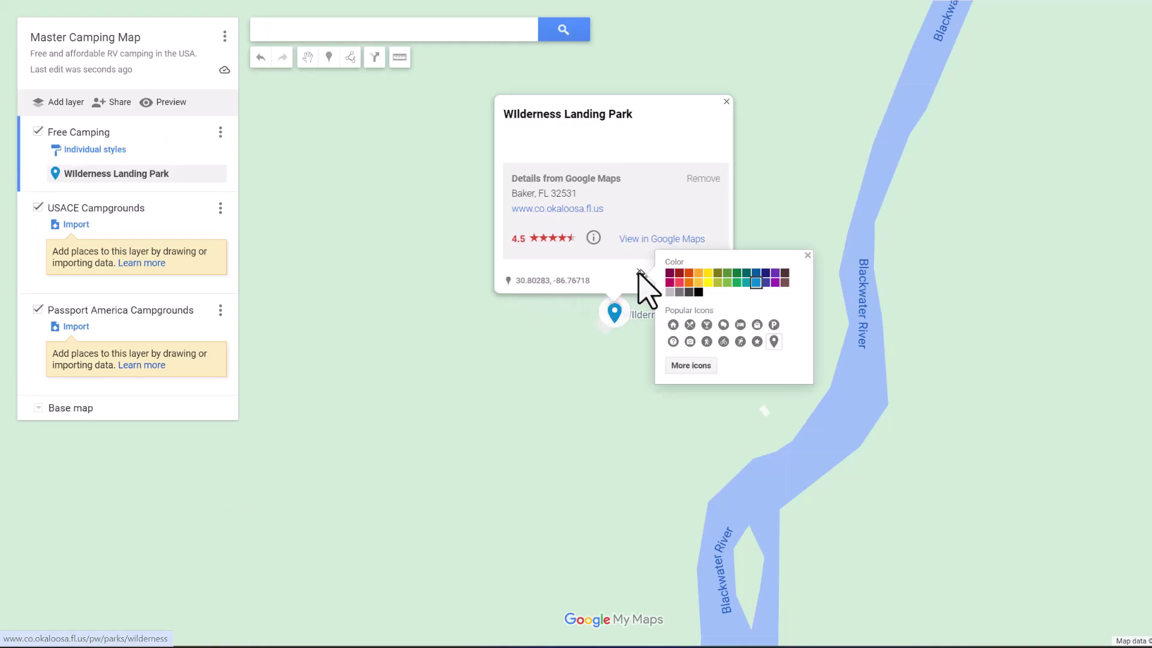
{"action": "left_click", "coordinate": [699, 292]}
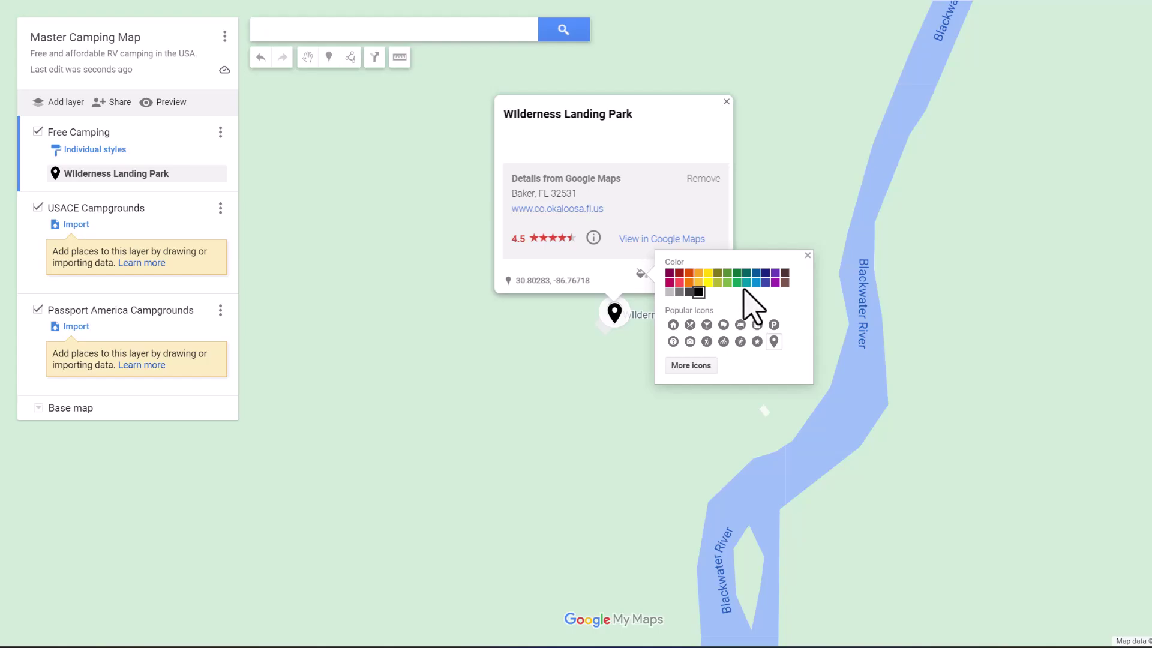
{"action": "left_click", "coordinate": [690, 368]}
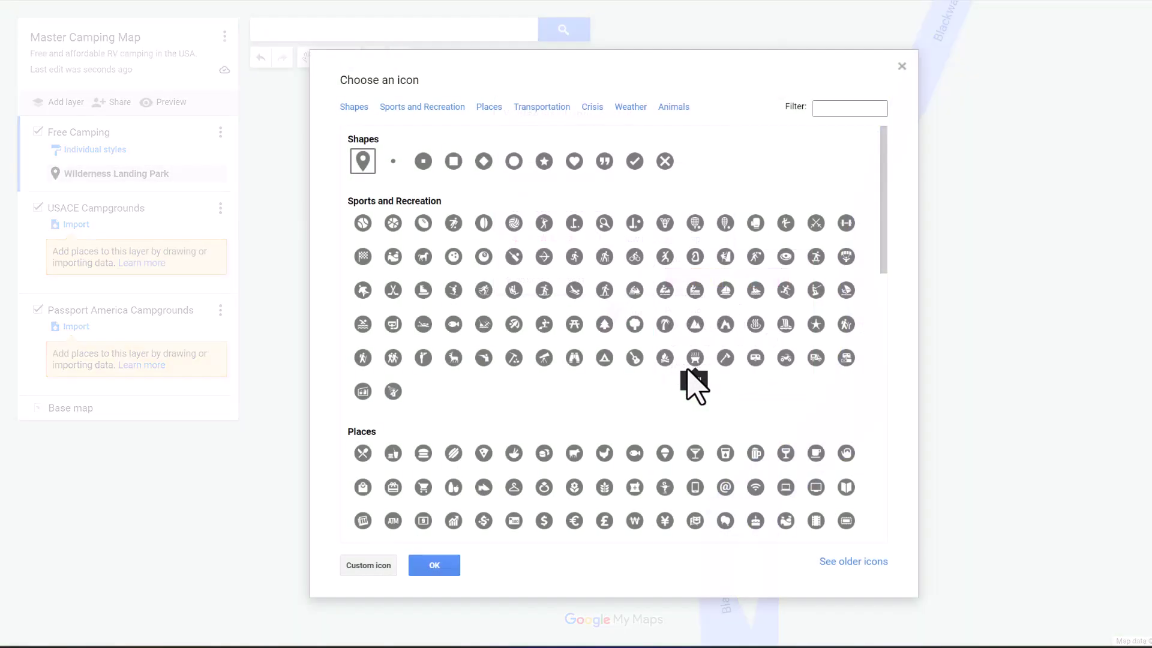
{"action": "left_click", "coordinate": [834, 109]}
{"action": "type", "text": "r"}
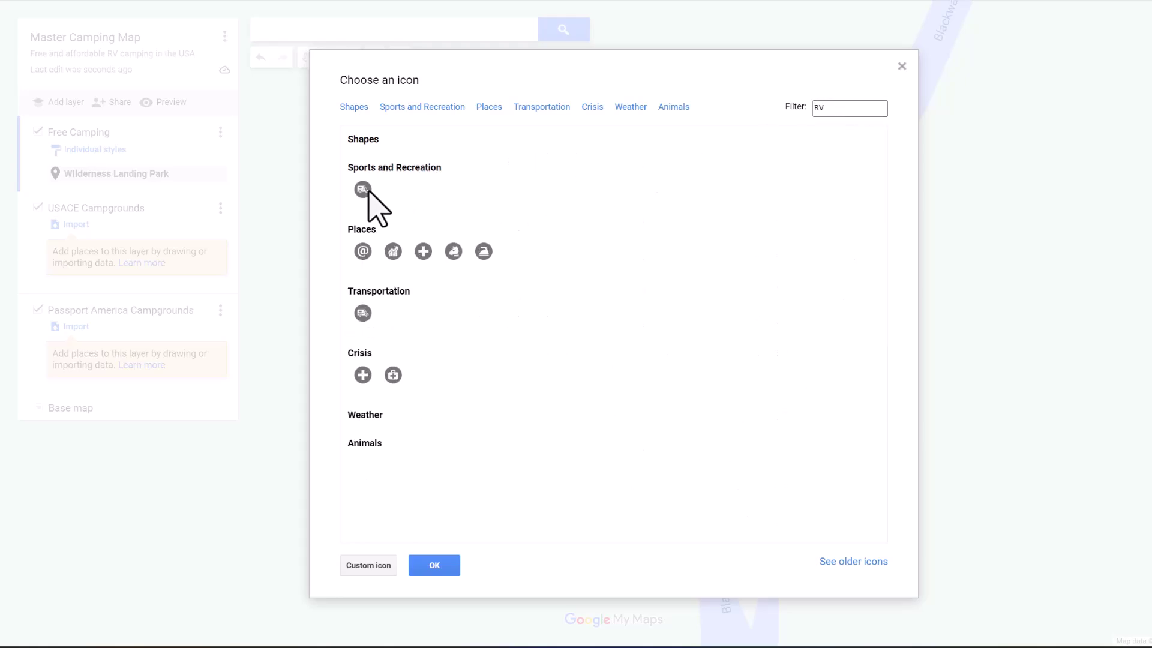
{"action": "left_click", "coordinate": [363, 190]}
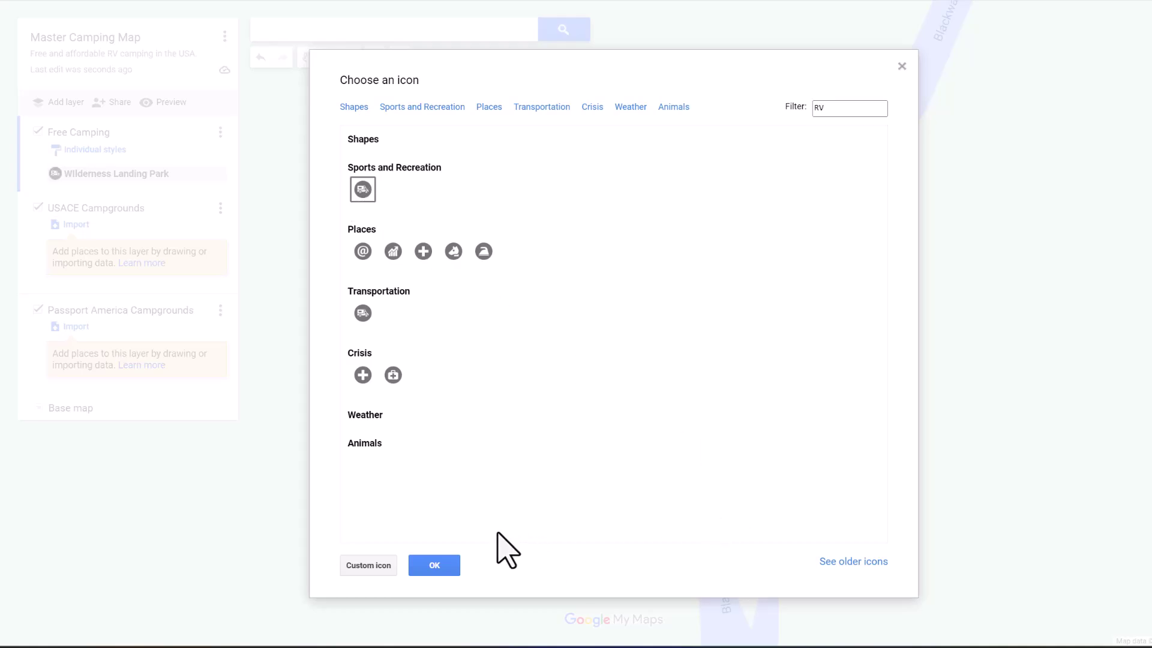
{"action": "left_click", "coordinate": [436, 566]}
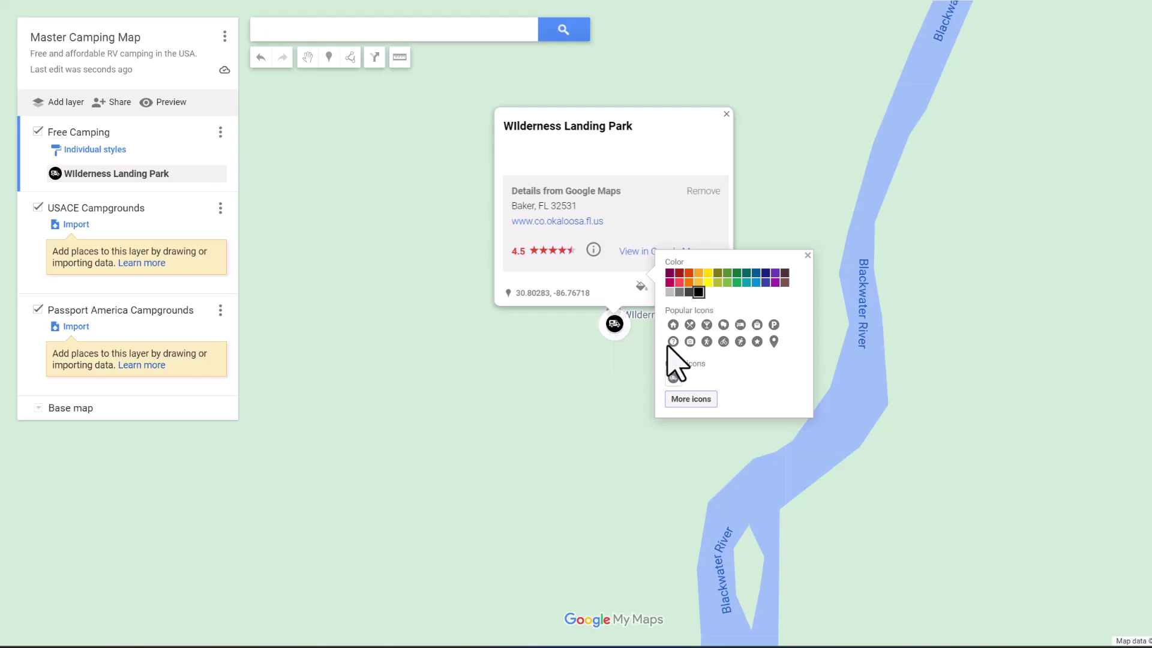
{"action": "left_click", "coordinate": [805, 255]}
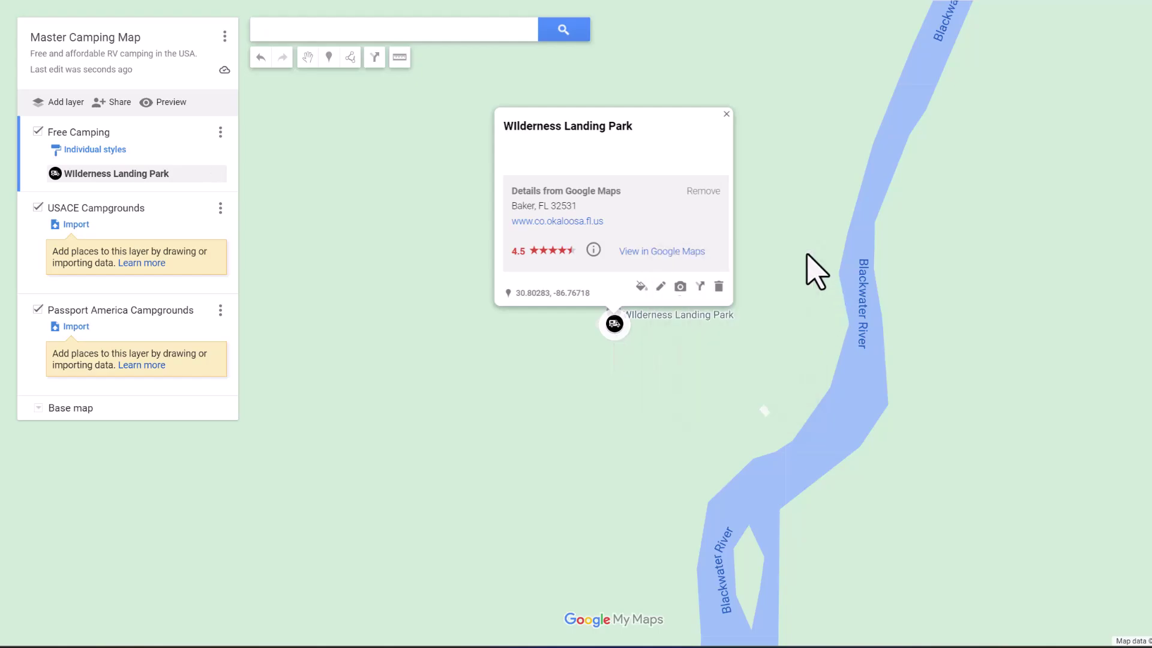
Step: Close the park card, activate USACE Campgrounds, and search for East Bank Campground, Bainbridge, GA
{"action": "left_click", "coordinate": [726, 113]}
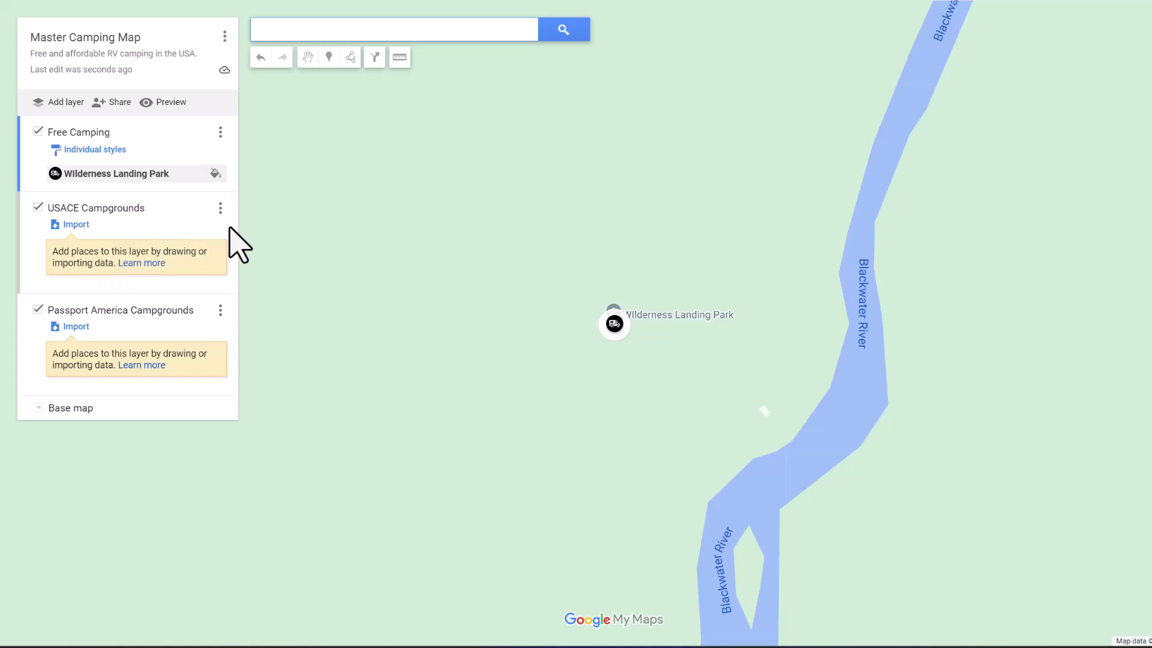
{"action": "left_click", "coordinate": [37, 254]}
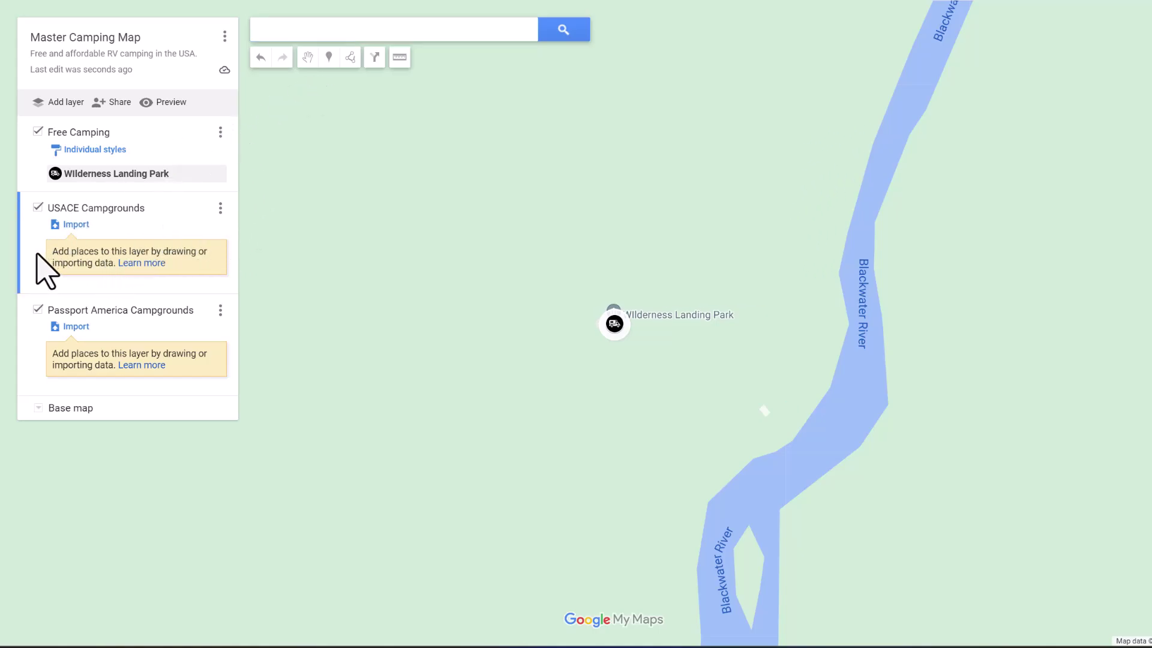
{"action": "left_click", "coordinate": [330, 35]}
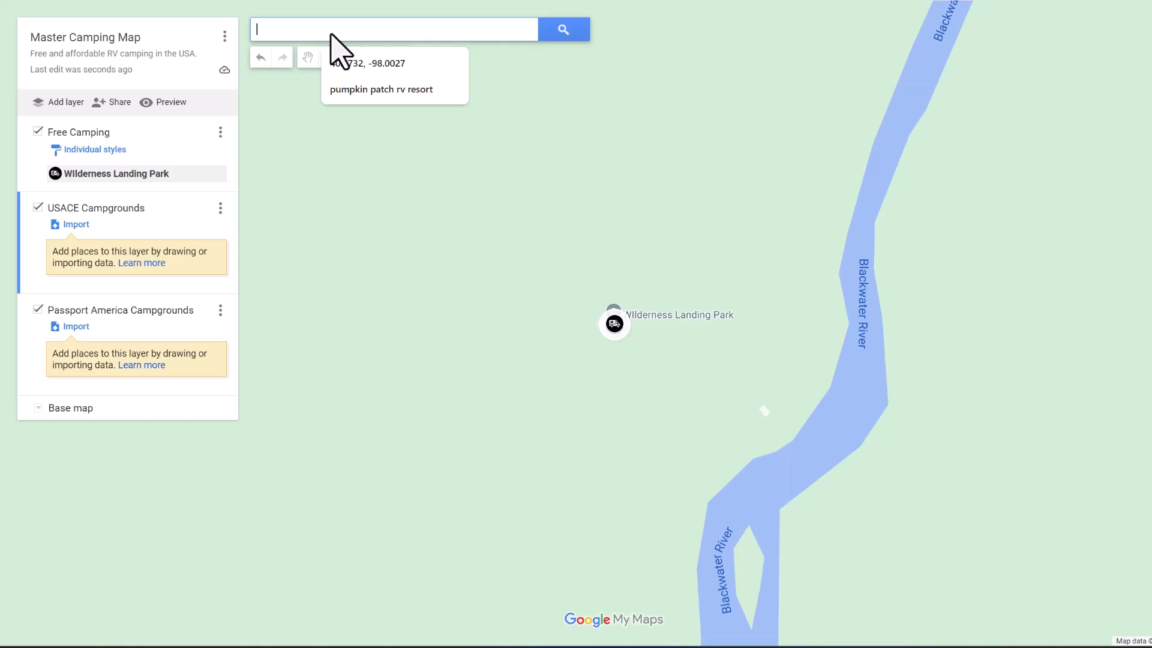
{"action": "type", "text": "Eas"}
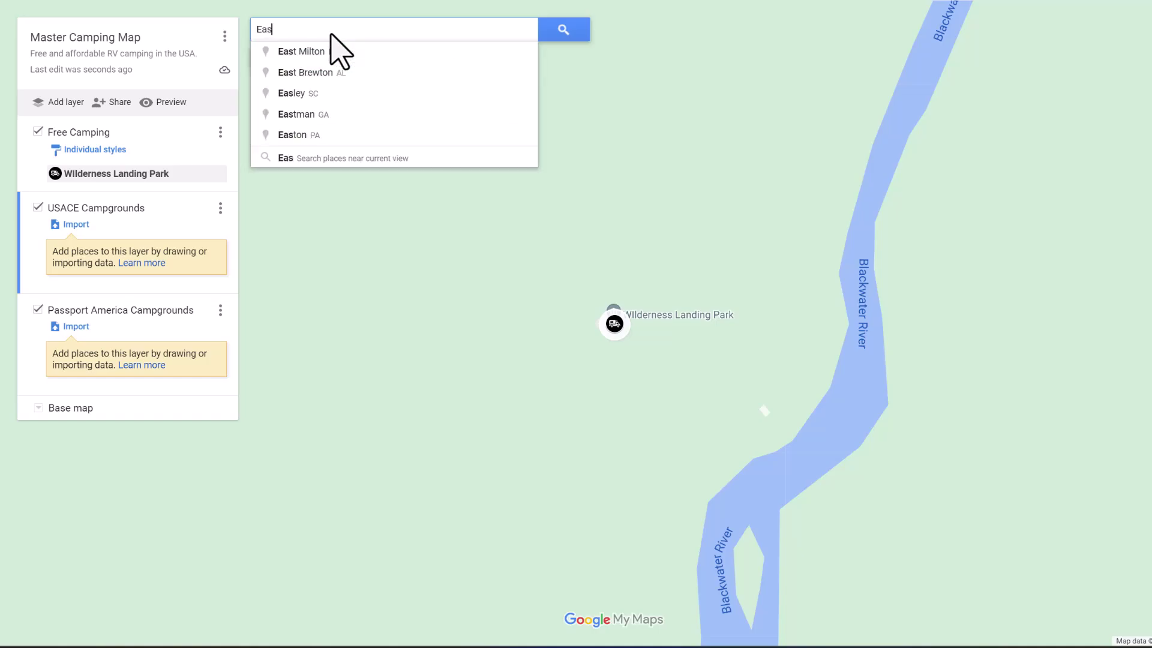
{"action": "type", "text": "t Bank"}
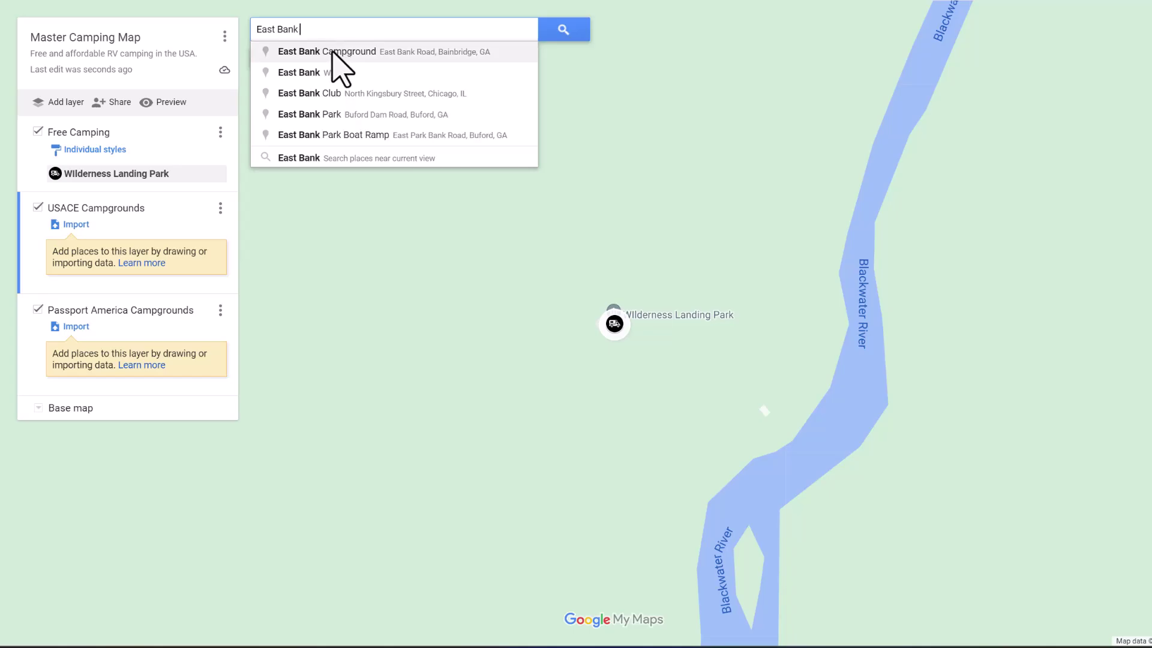
{"action": "left_click", "coordinate": [340, 54]}
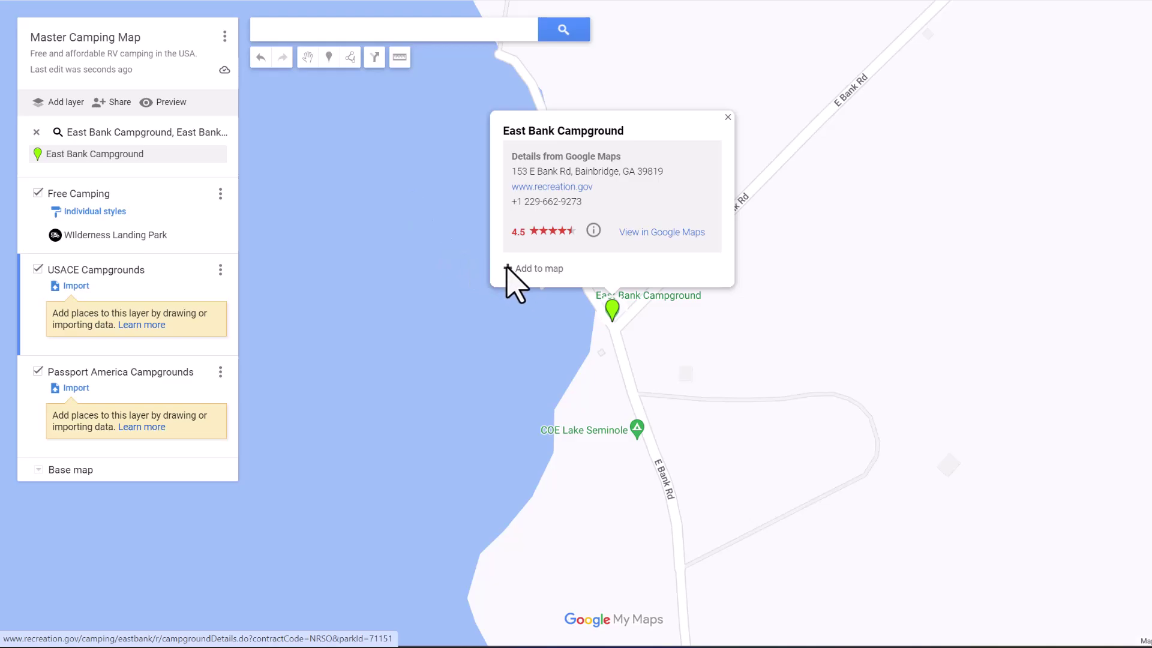
Step: Add East Bank Campground to USACE Campgrounds and style its marker as a red RV icon
{"action": "left_click", "coordinate": [508, 269]}
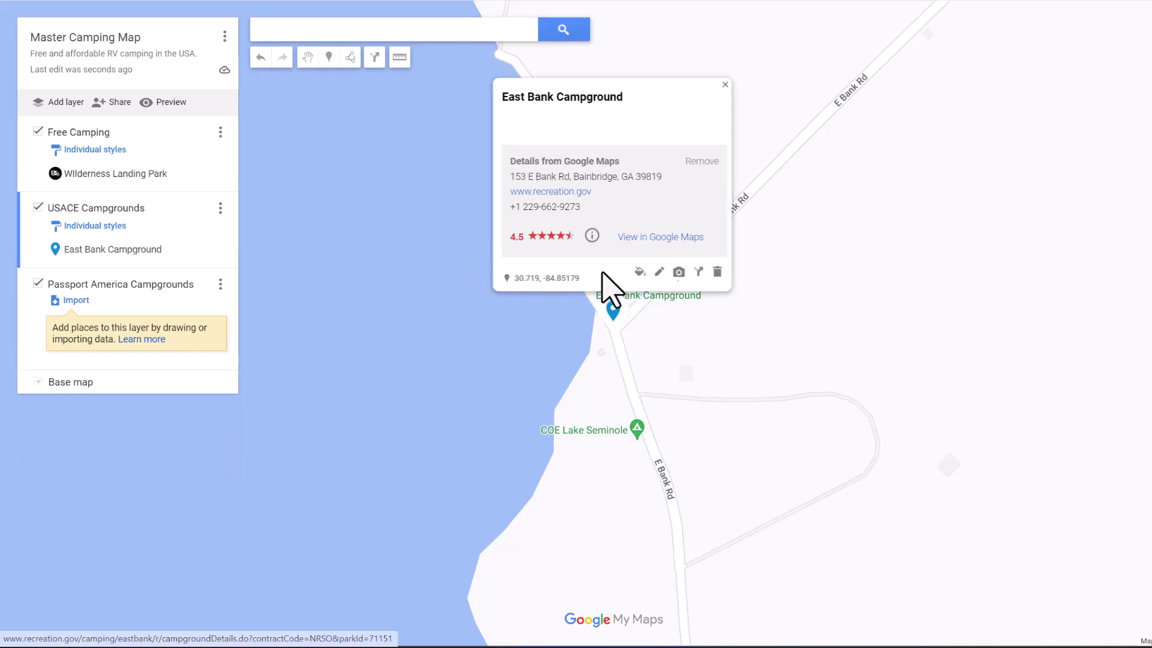
{"action": "left_click", "coordinate": [638, 272]}
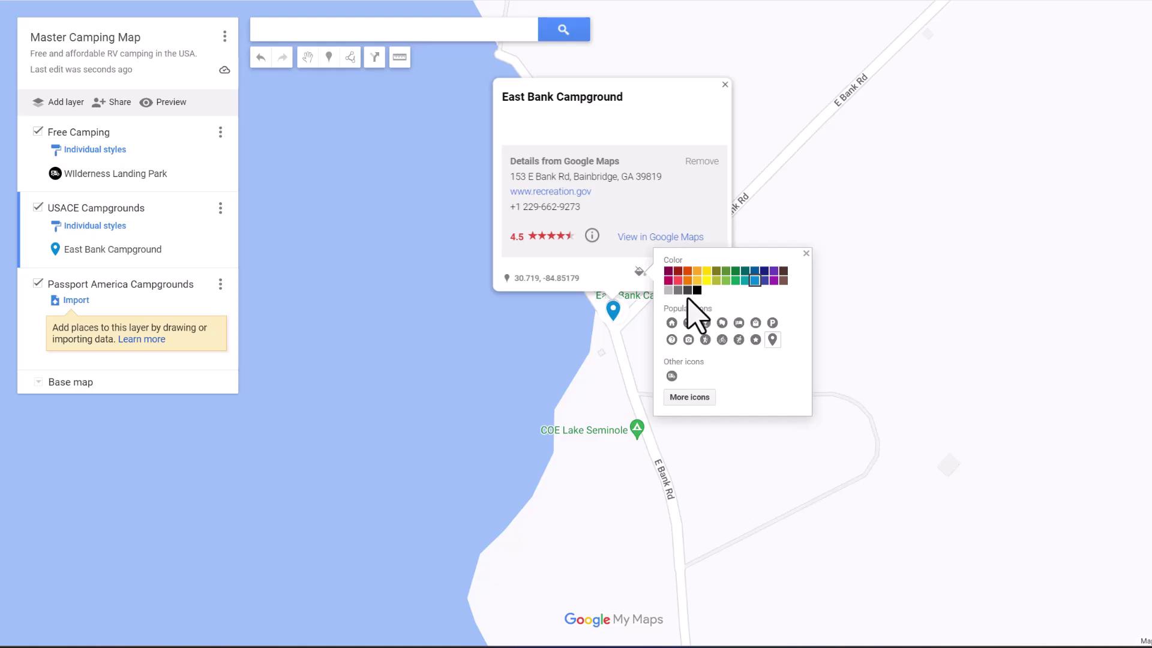
{"action": "left_click", "coordinate": [679, 280]}
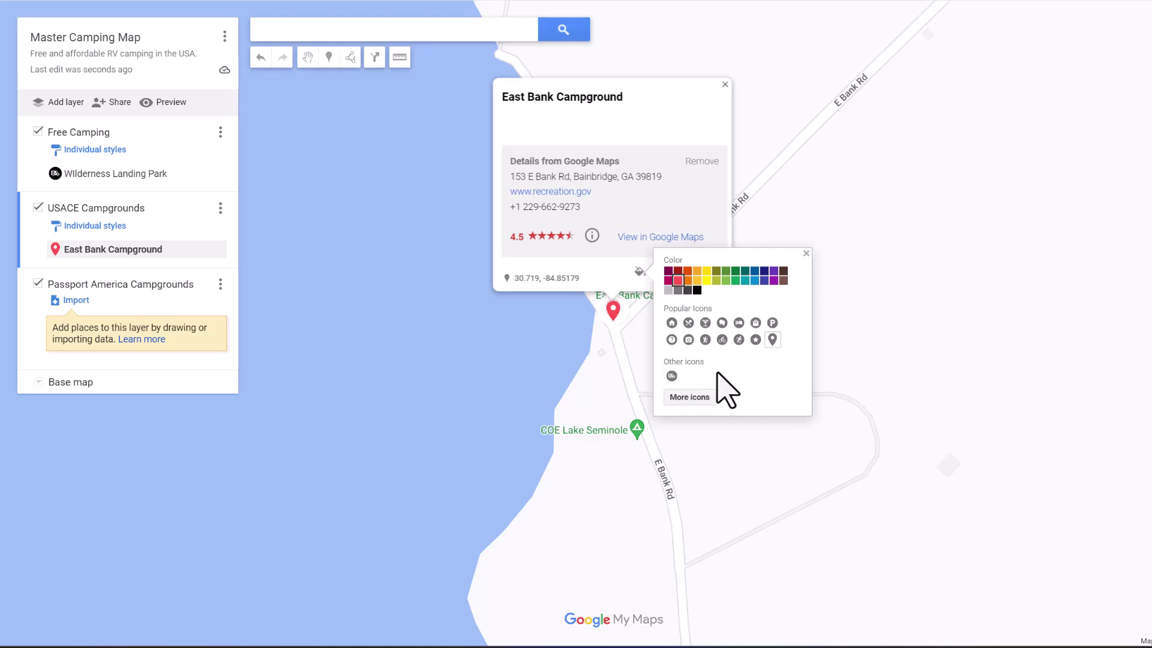
{"action": "left_click", "coordinate": [672, 376]}
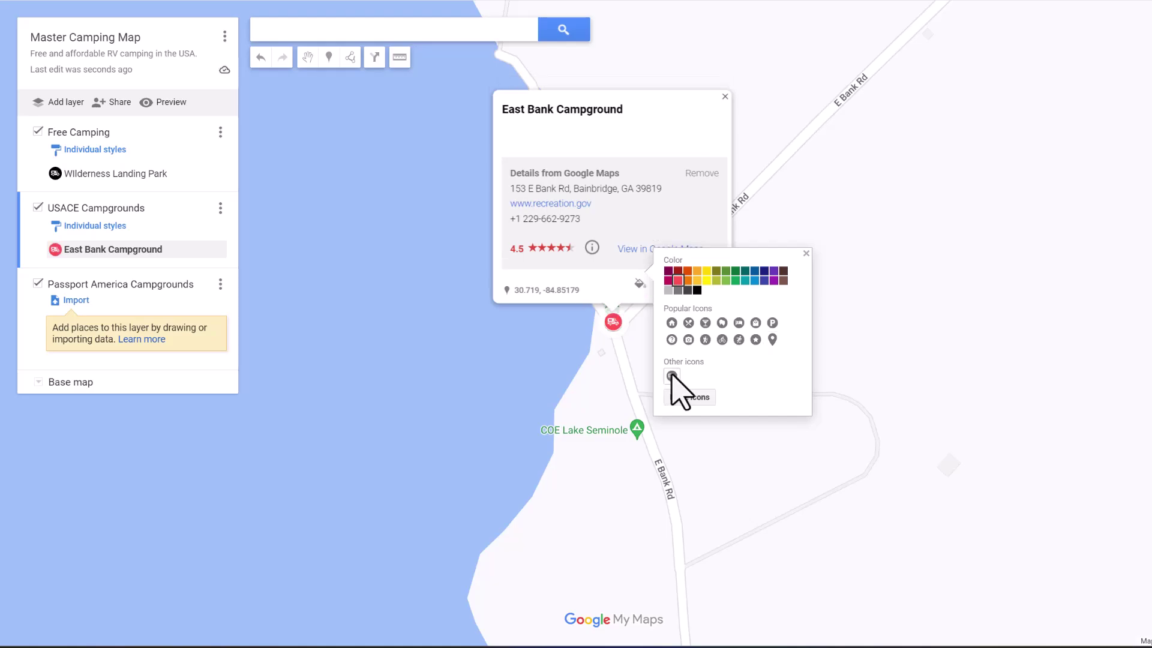
{"action": "left_click", "coordinate": [805, 253]}
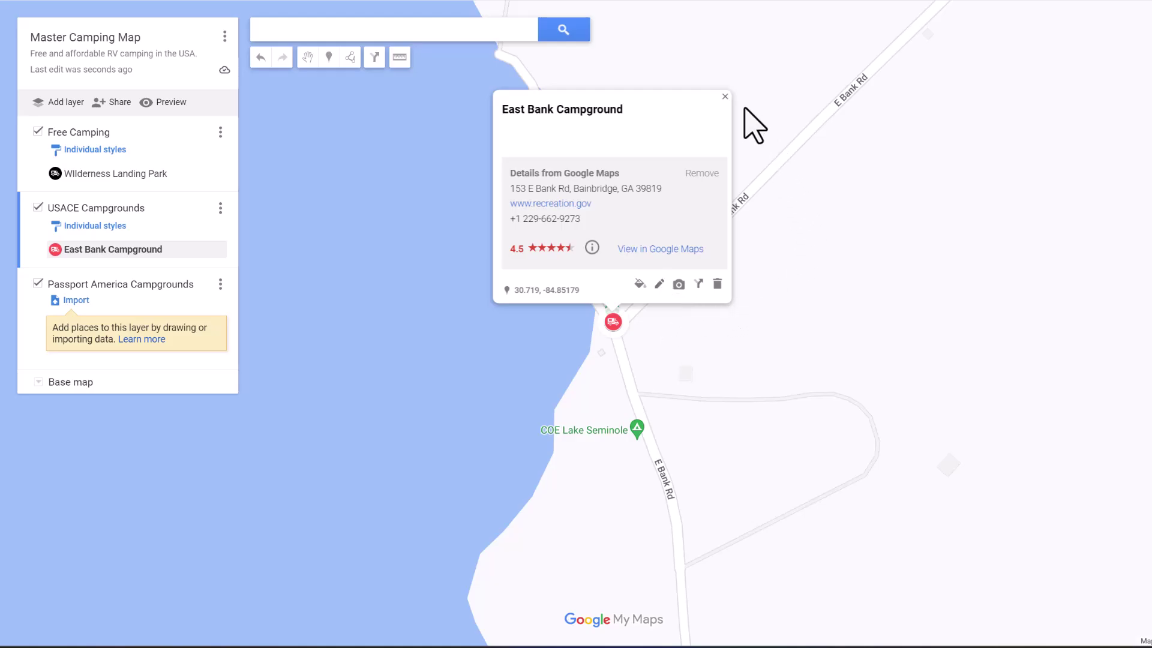
{"action": "left_click", "coordinate": [725, 97]}
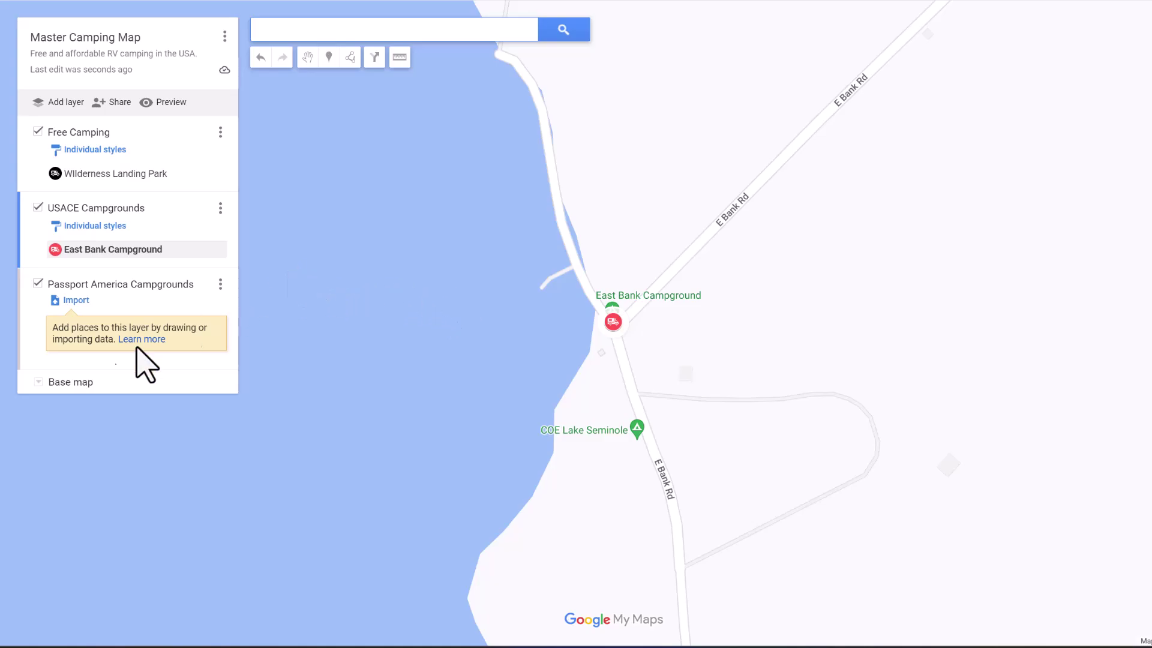
Step: Search 'Hitchin' and add HitchinPost RV Park and Campground to the Passport America Campgrounds layer
{"action": "left_click", "coordinate": [36, 335]}
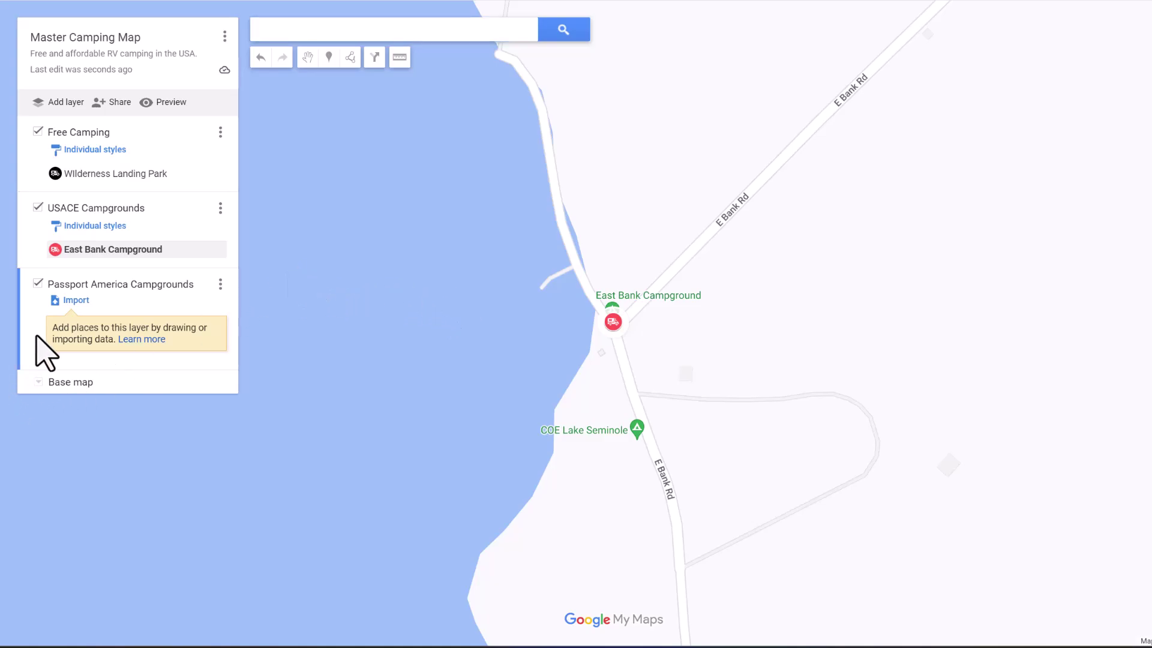
{"action": "left_click", "coordinate": [385, 28]}
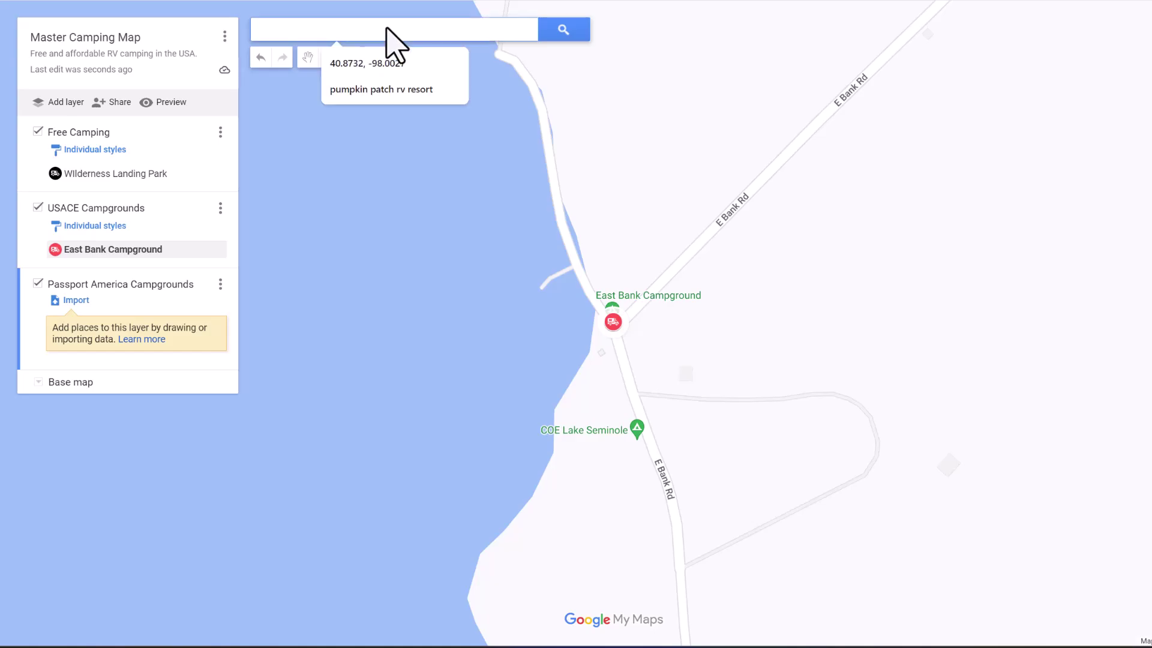
{"action": "type", "text": "Hitchin"}
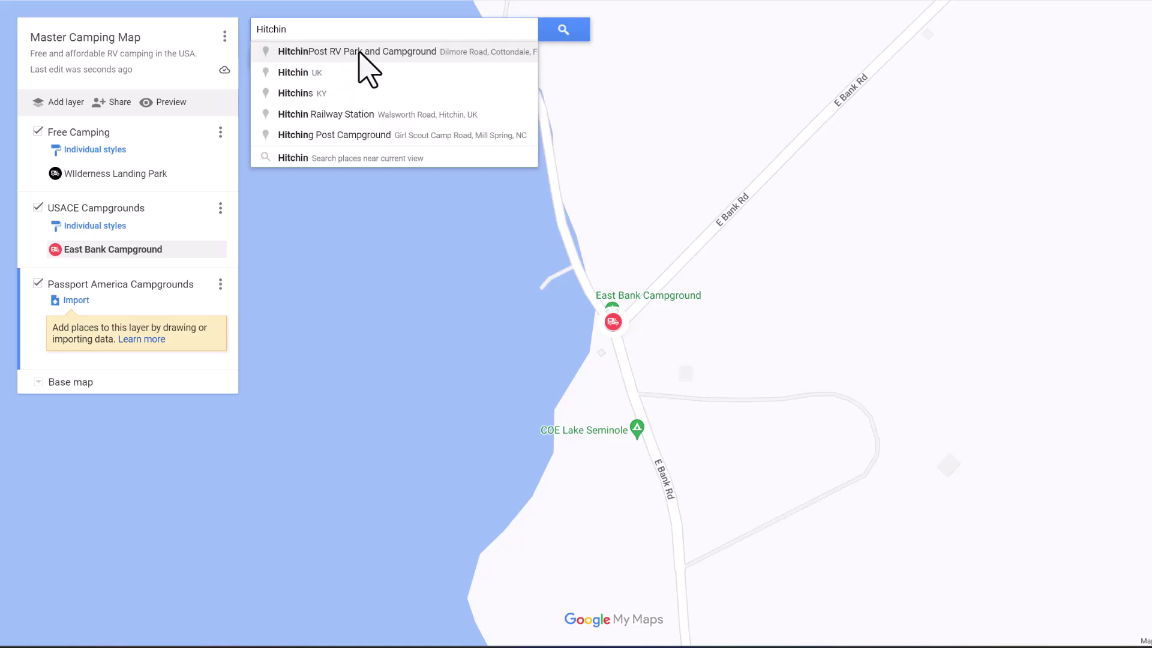
{"action": "left_click", "coordinate": [361, 52]}
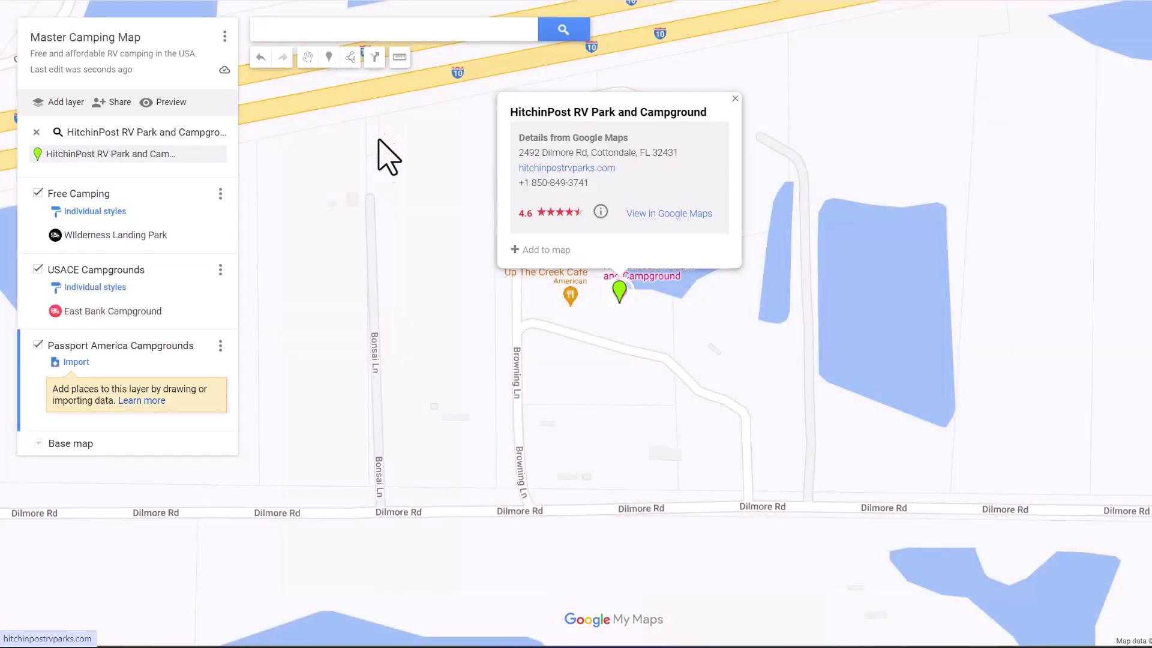
{"action": "left_click", "coordinate": [516, 250]}
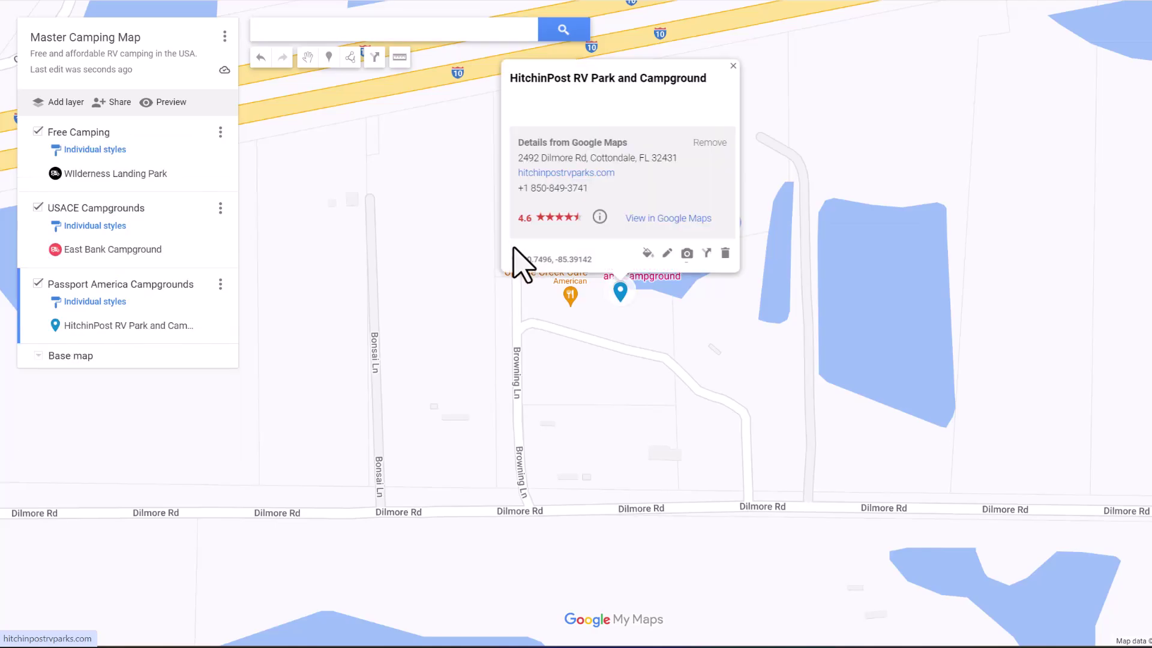
Step: Style the HitchinPost pin as a green RV icon and open its details for editing
{"action": "left_click", "coordinate": [647, 253]}
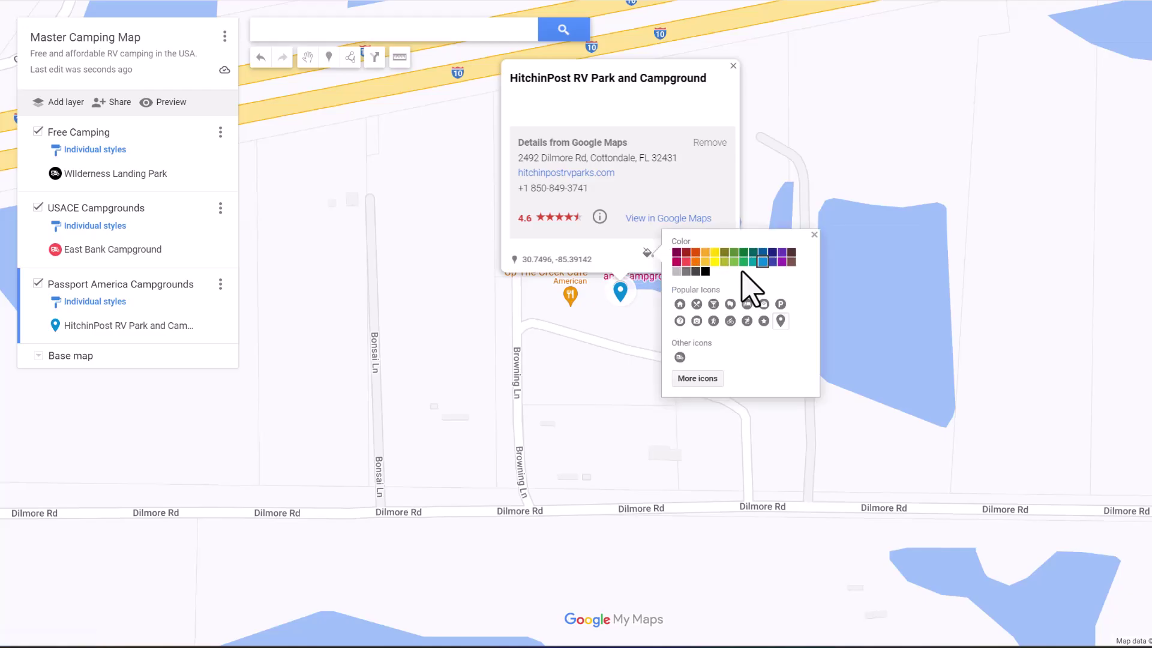
{"action": "left_click", "coordinate": [744, 254]}
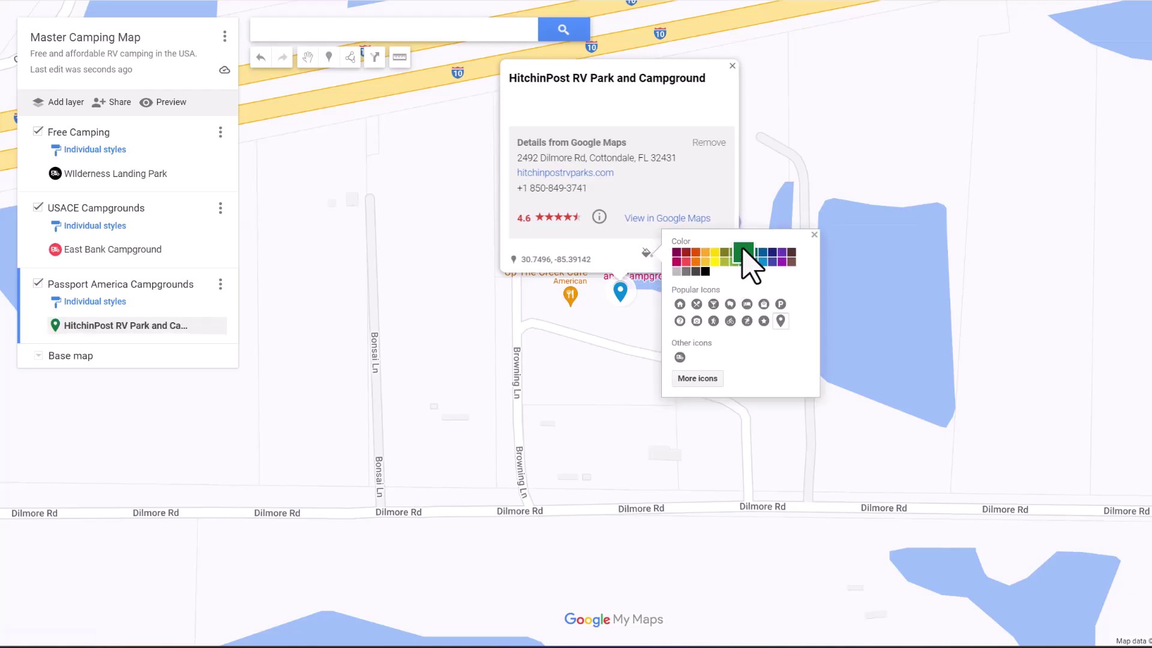
{"action": "left_click", "coordinate": [680, 357]}
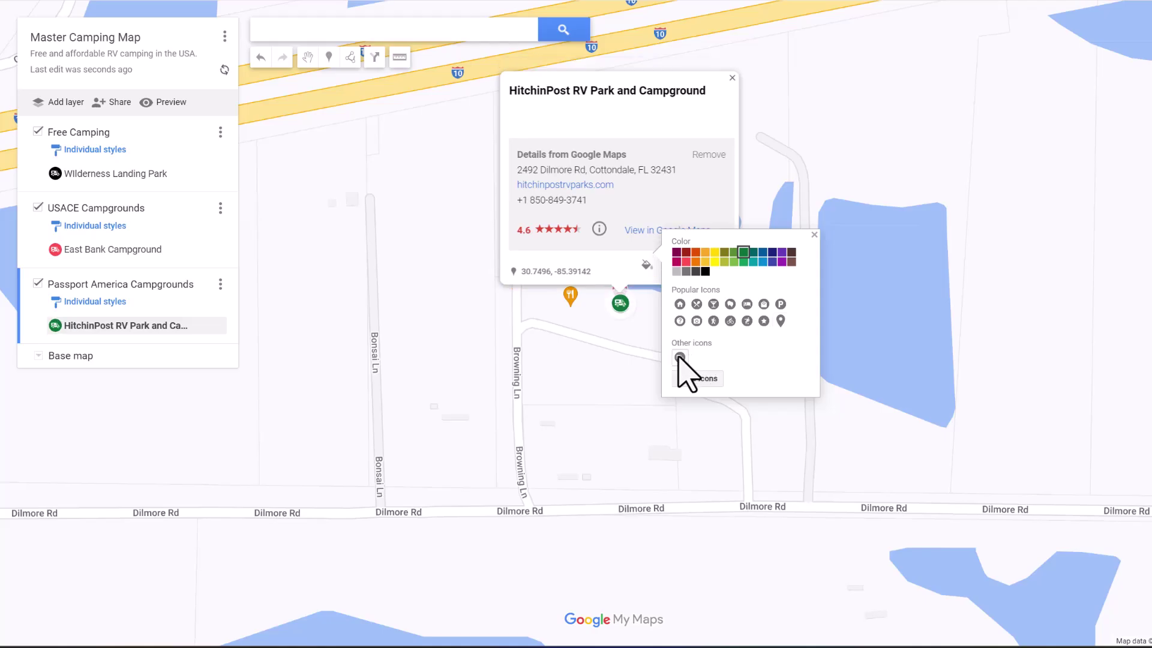
{"action": "left_click", "coordinate": [815, 235]}
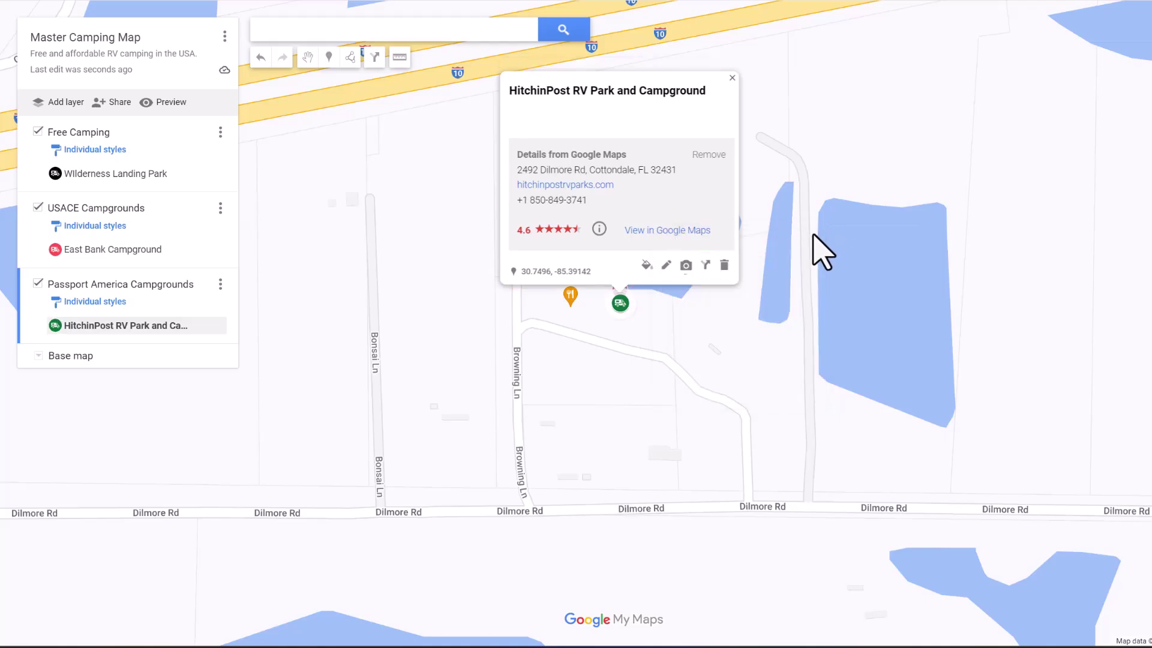
{"action": "left_click", "coordinate": [666, 266]}
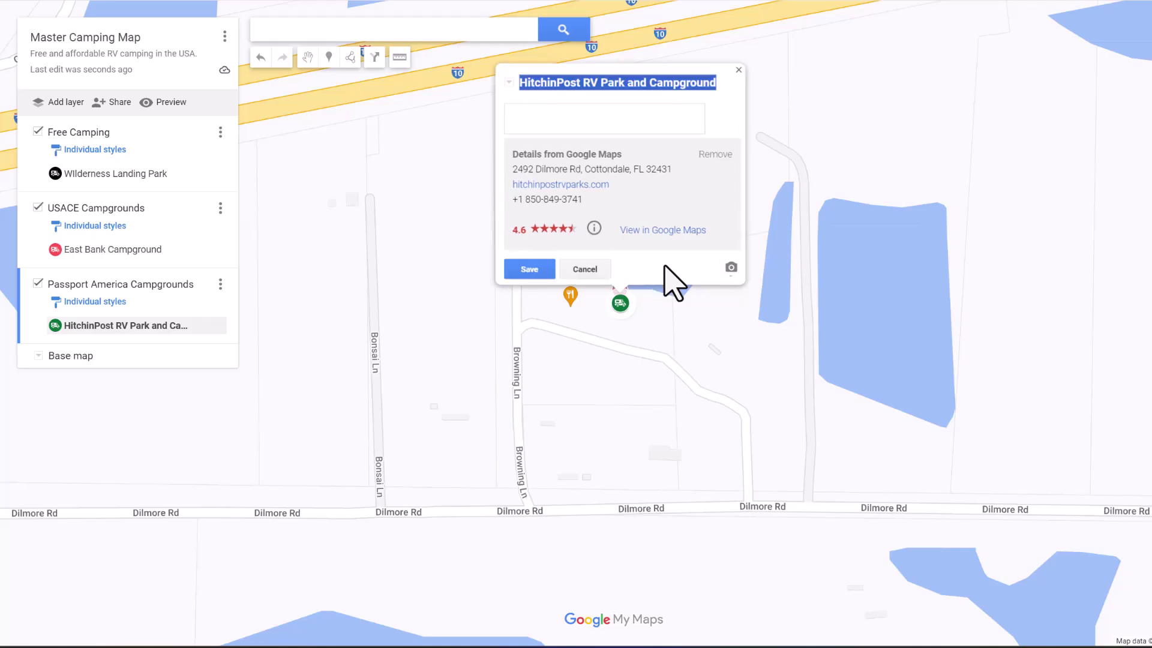
Step: Begin the HitchinPost description in its description box for the Passport America discount note
{"action": "left_click", "coordinate": [602, 114]}
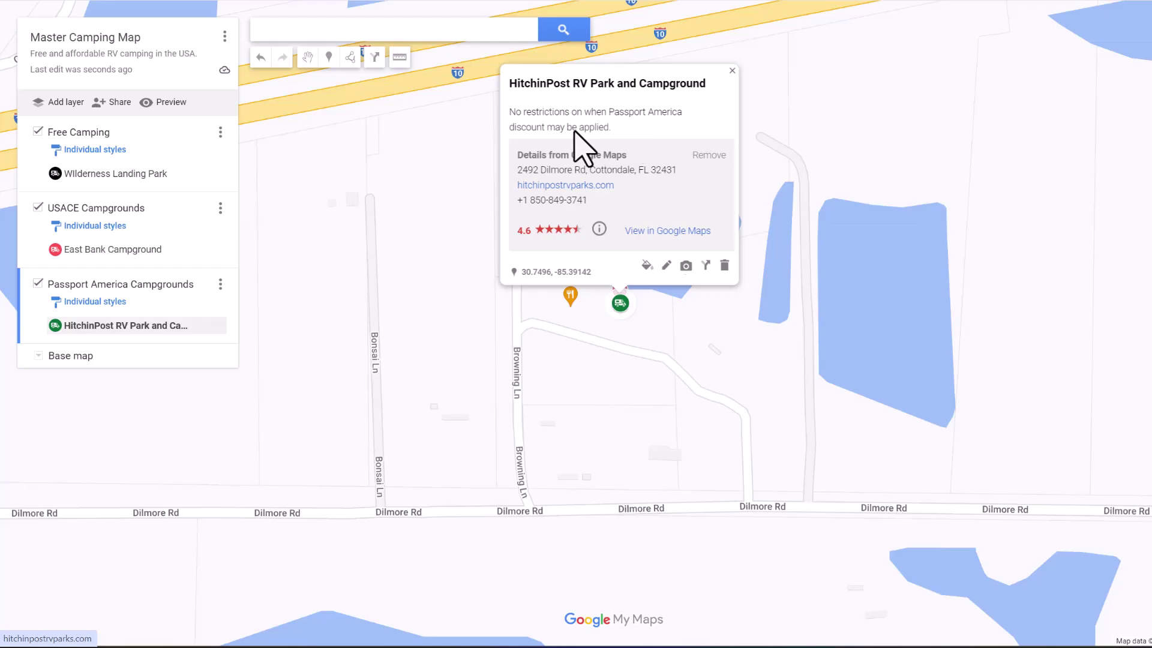
{"action": "left_click", "coordinate": [732, 70]}
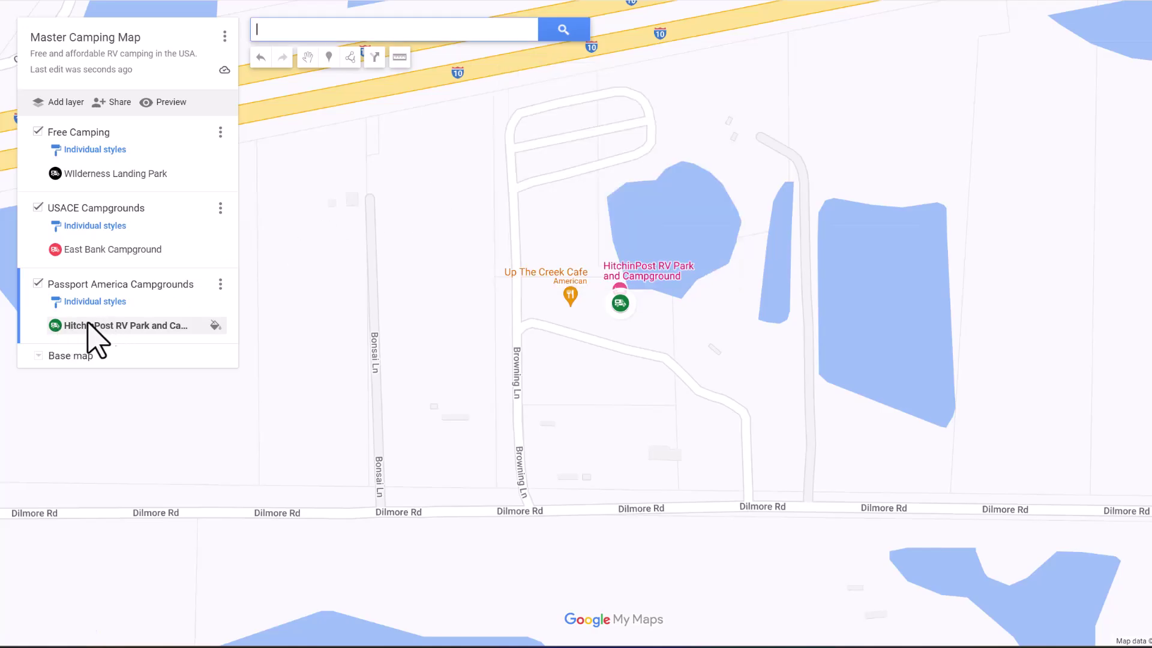
{"action": "left_click", "coordinate": [56, 328]}
{"action": "left_click_drag", "start_coordinate": [56, 329], "coordinate": [36, 248]}
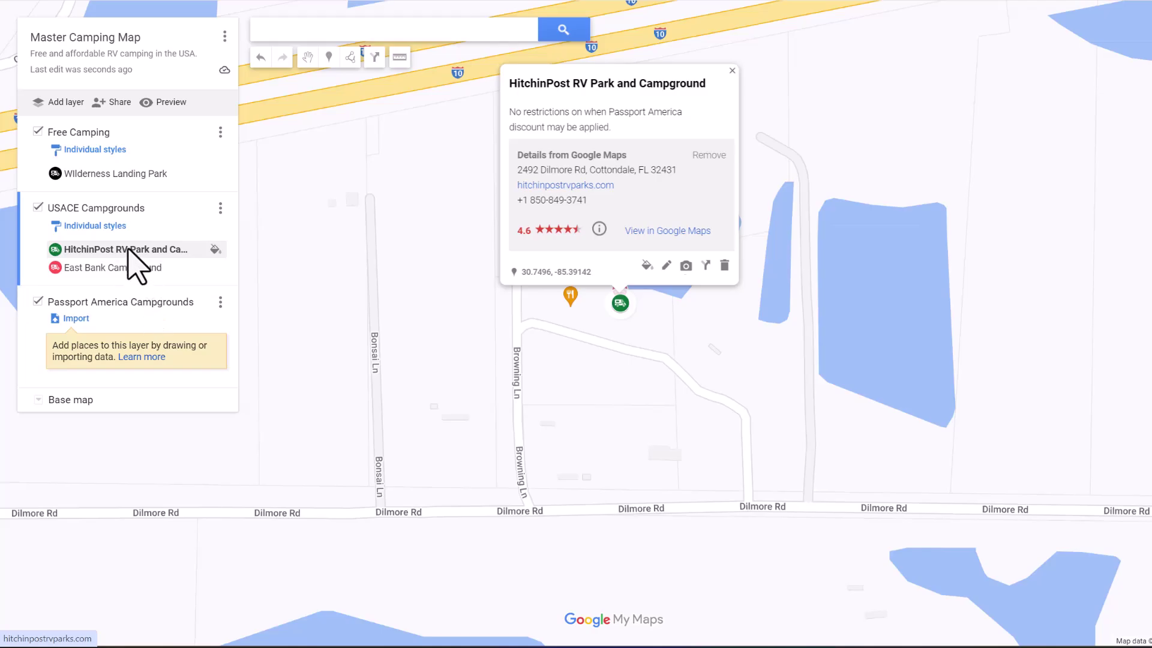
{"action": "left_click_drag", "start_coordinate": [128, 249], "coordinate": [122, 355]}
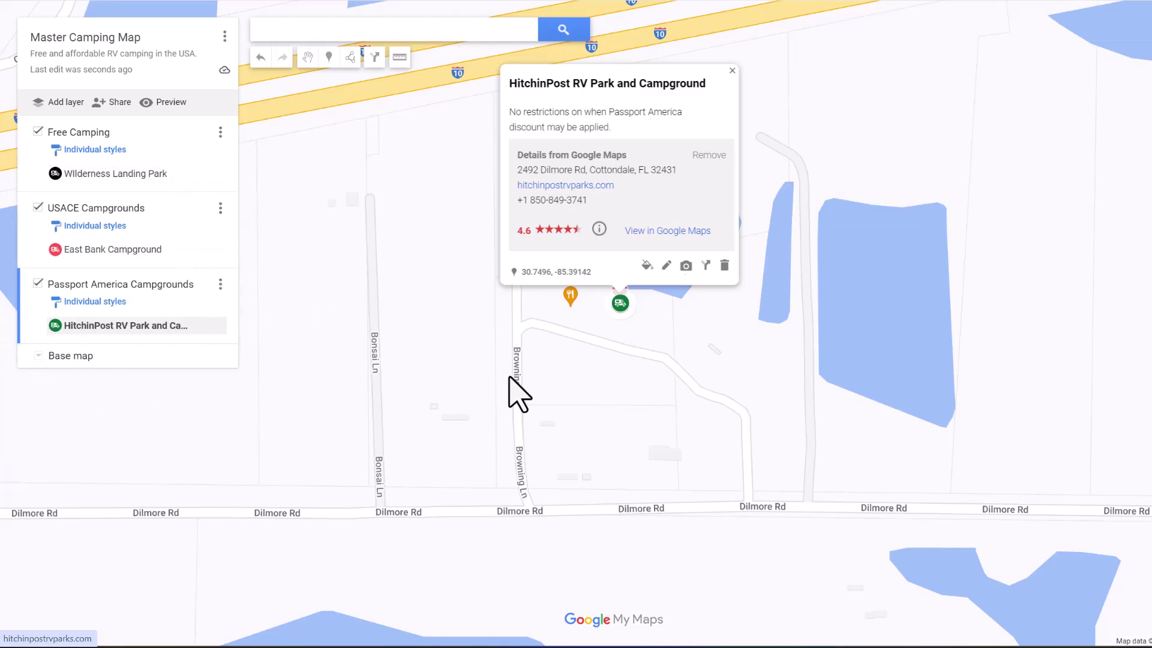
Step: Zoom the map out to the Florida–Georgia regional view showing all three RV pins
{"action": "scroll", "coordinate": [527, 394], "scroll_direction": "down", "scroll_amount": 10}
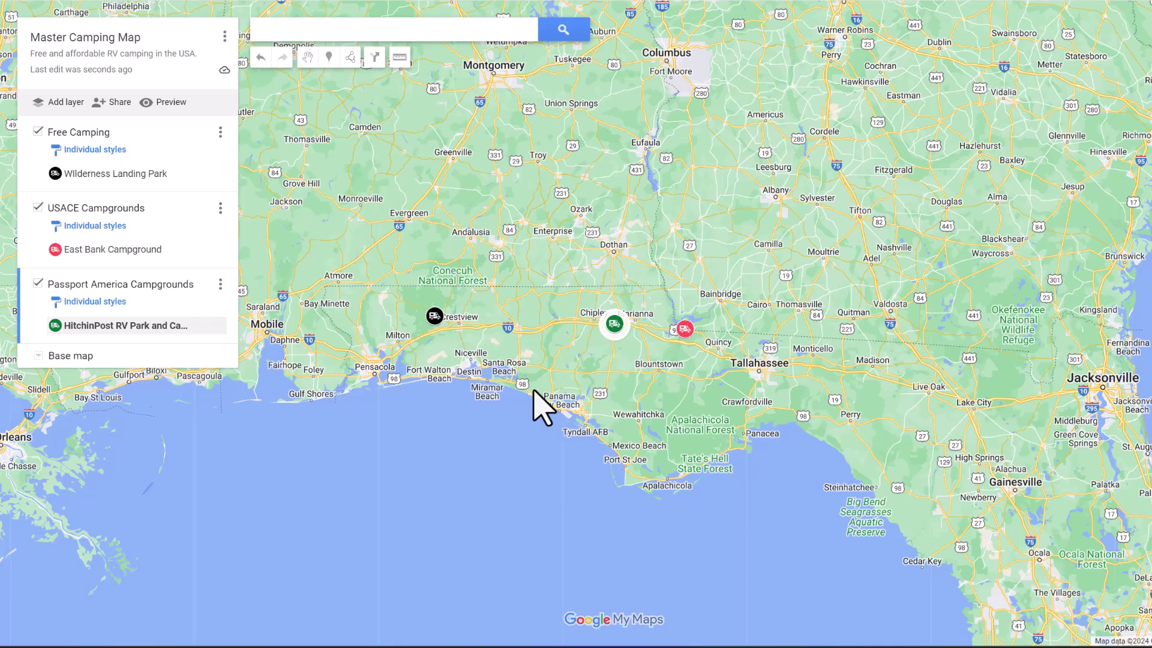